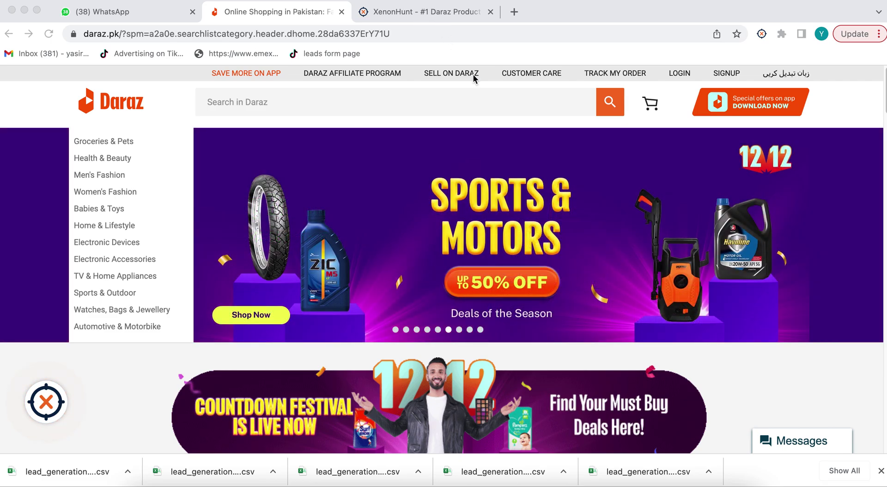
# Step: Close the list of downloaded files and switch to the XenonHunt homepage at xenonhunt.com
pyautogui.click(880, 470)
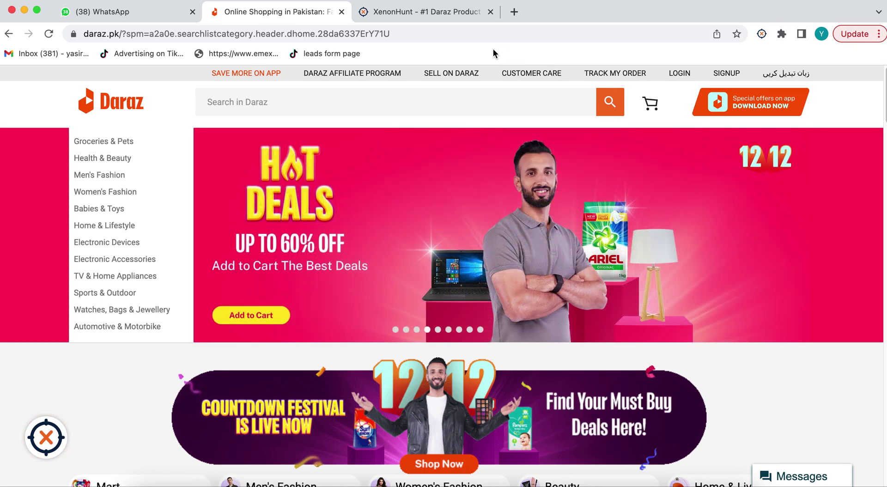
pyautogui.click(421, 15)
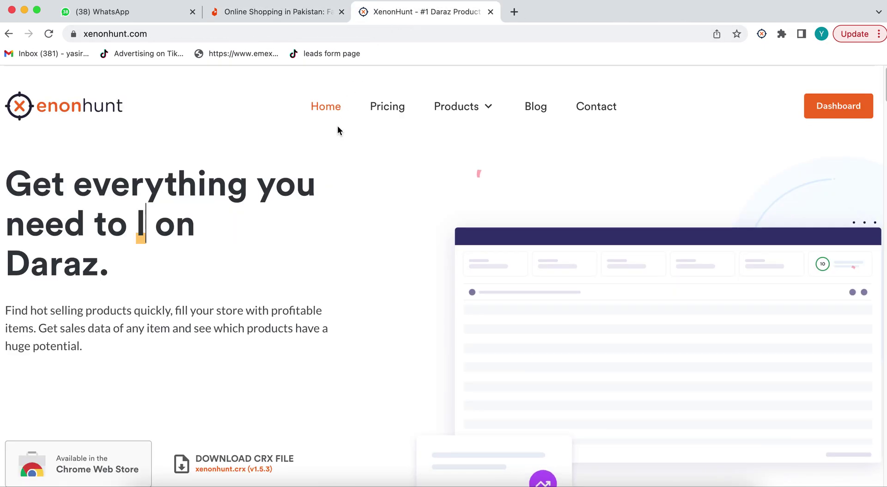
pyautogui.click(134, 37)
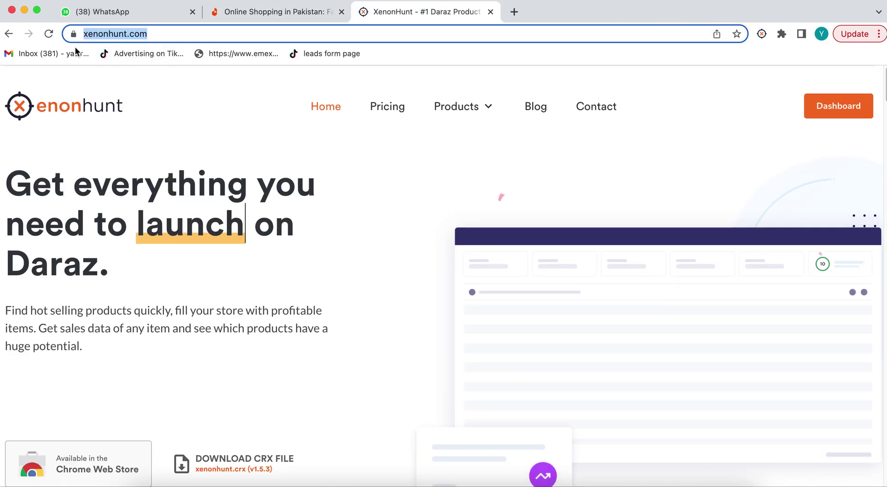
pyautogui.click(178, 32)
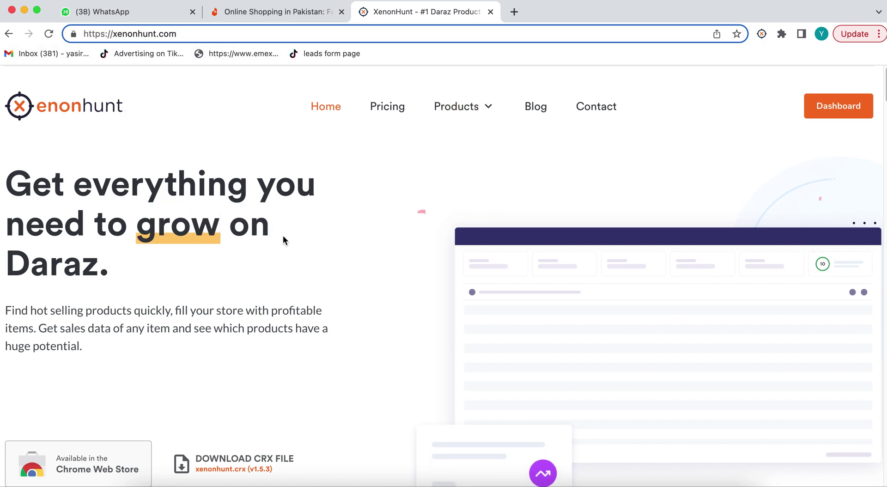
# Step: Examine the XenonHunt homepage, including its extension downloads, its service descriptions and its web address
pyautogui.scroll(-15, 285, 214)
pyautogui.scroll(15, 285, 214)
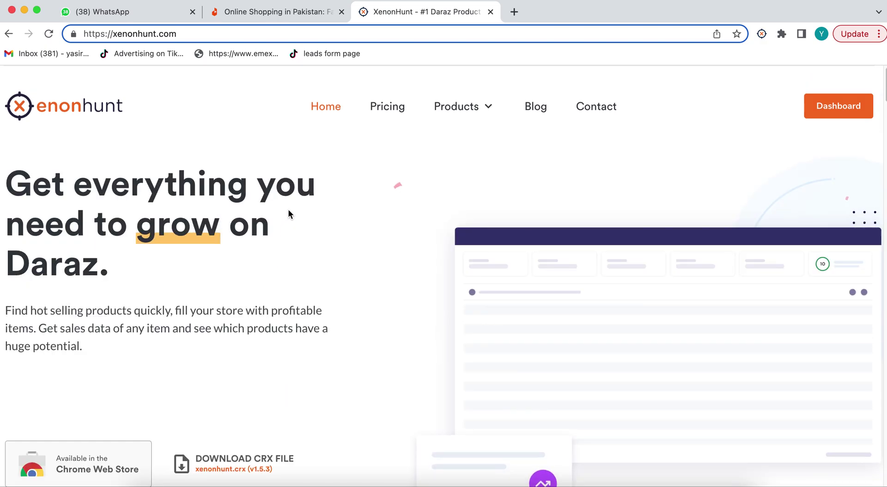
pyautogui.scroll(-5, 288, 214)
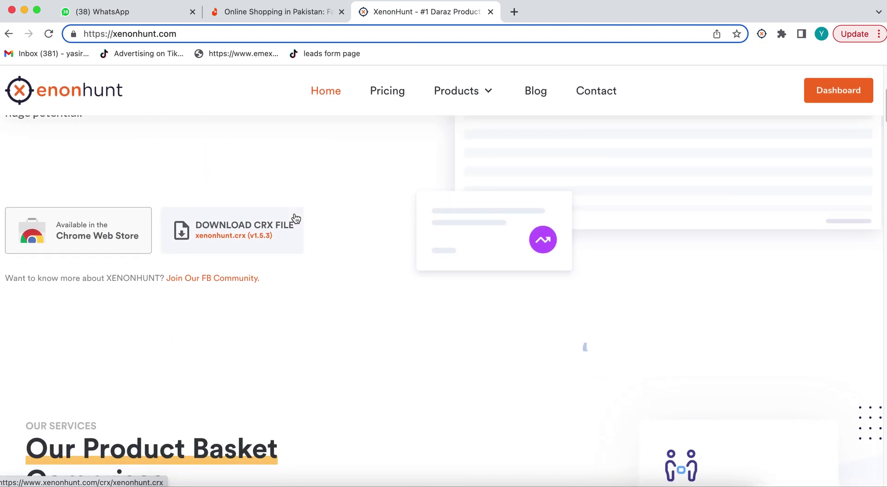
pyautogui.scroll(-8, 301, 217)
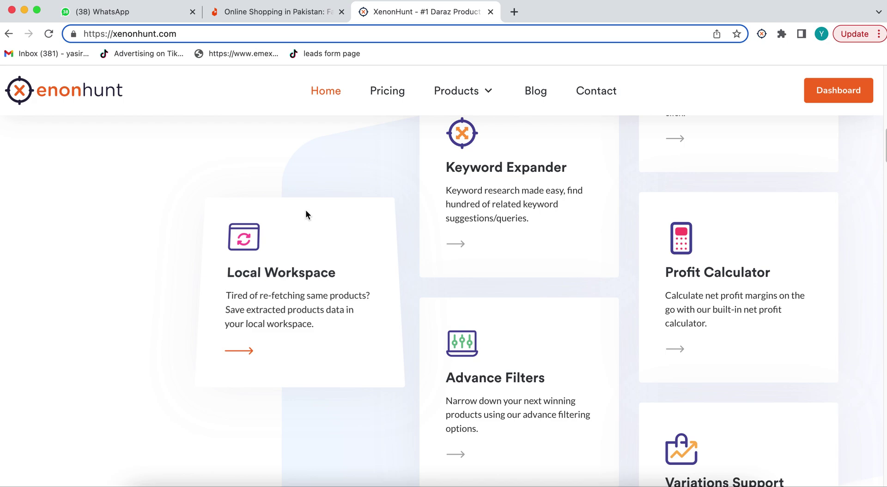
pyautogui.scroll(-7, 306, 211)
pyautogui.scroll(15, 309, 214)
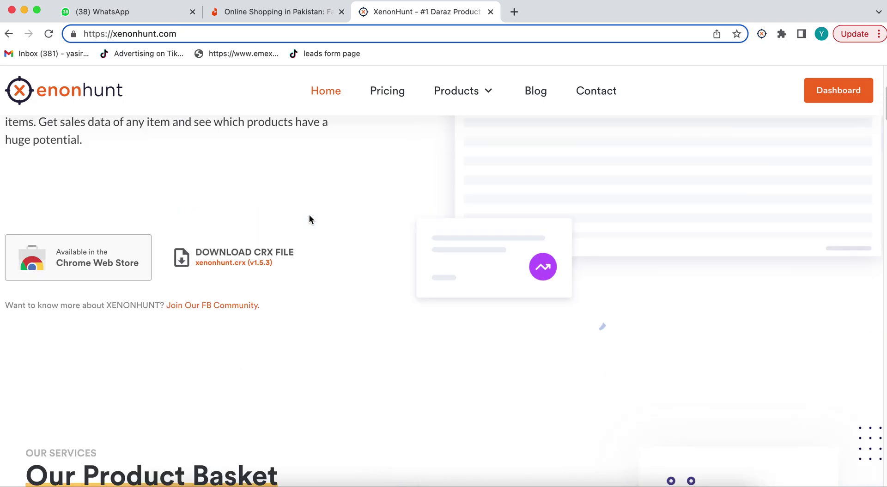
pyautogui.scroll(5, 309, 214)
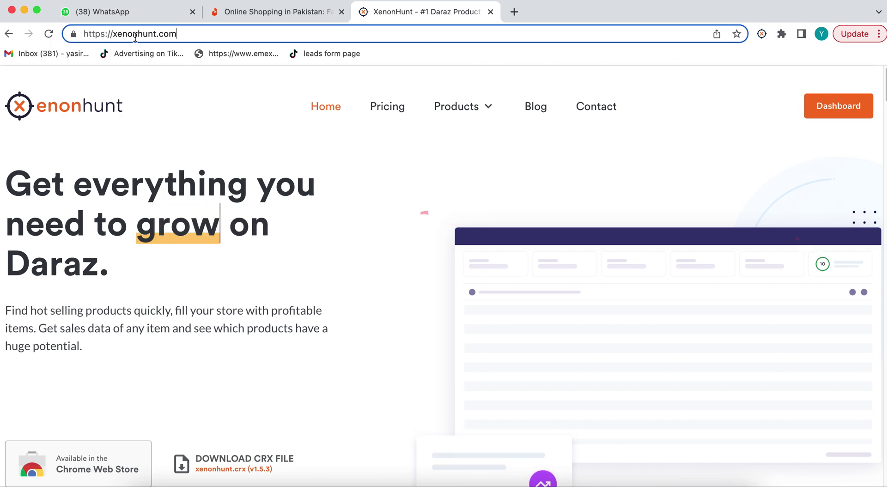
pyautogui.moveTo(180, 33); pyautogui.dragTo(109, 36)
pyautogui.press('Right')
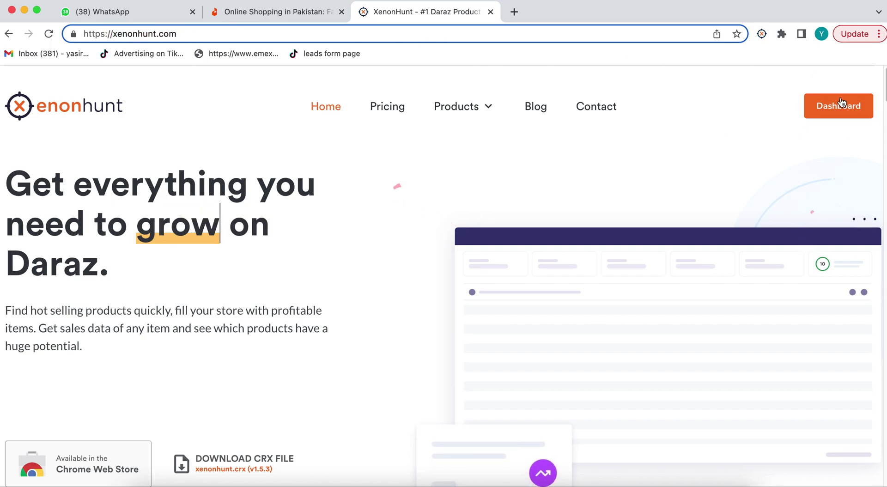
# Step: Open the XenonHunt dashboard, look over its extension section and learning guides, and return to the homepage
pyautogui.click(836, 113)
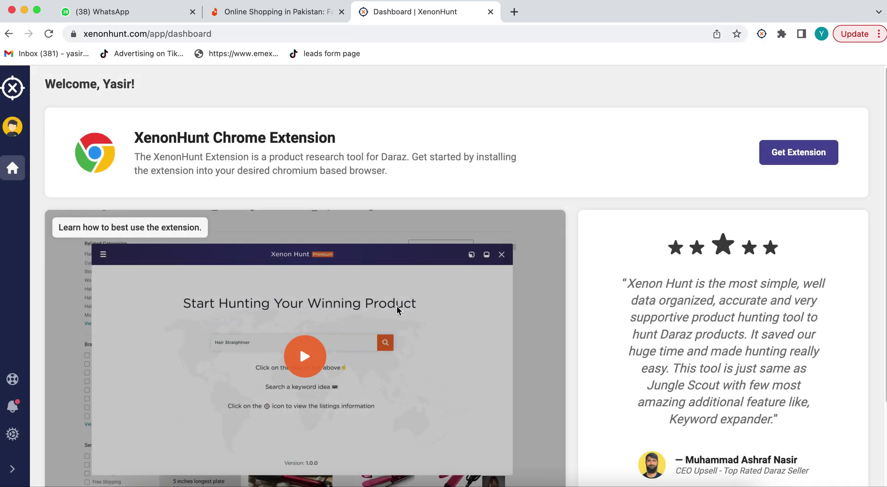
pyautogui.scroll(-3, 397, 323)
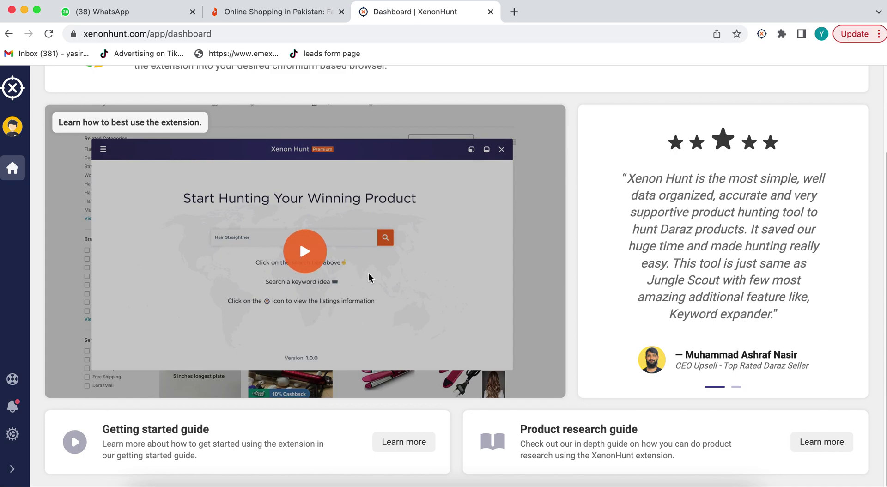
pyautogui.scroll(1, 550, 334)
pyautogui.scroll(-1, 527, 342)
pyautogui.scroll(-1, 528, 342)
pyautogui.click(12, 88)
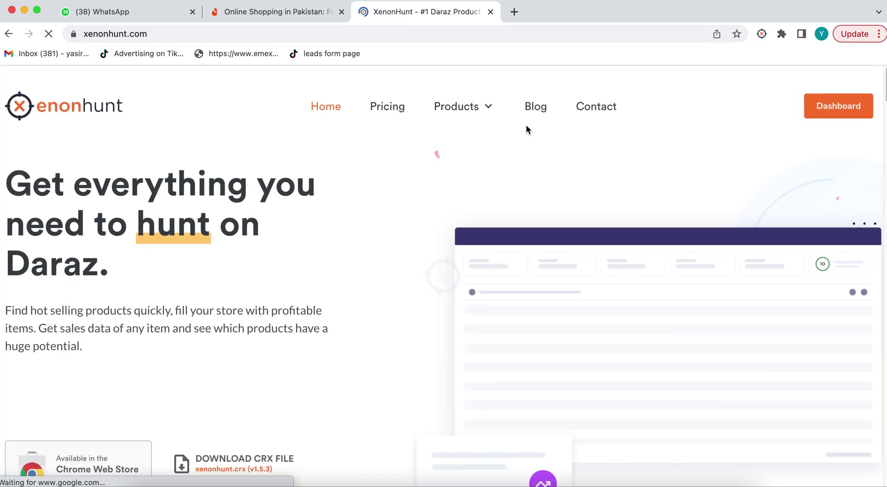
# Step: Open the pricing plans and compare the Free, Basic, Pro and Team monthly prices and features
pyautogui.click(397, 112)
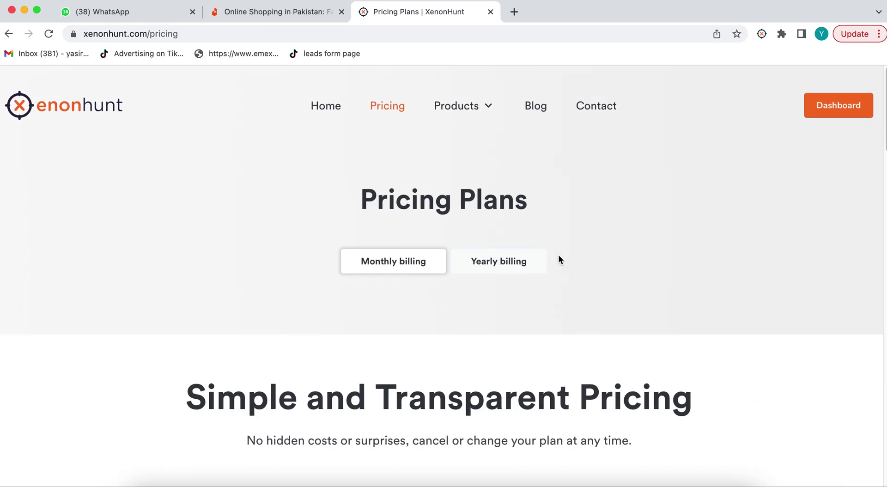
pyautogui.scroll(-2, 558, 254)
pyautogui.scroll(-4, 559, 254)
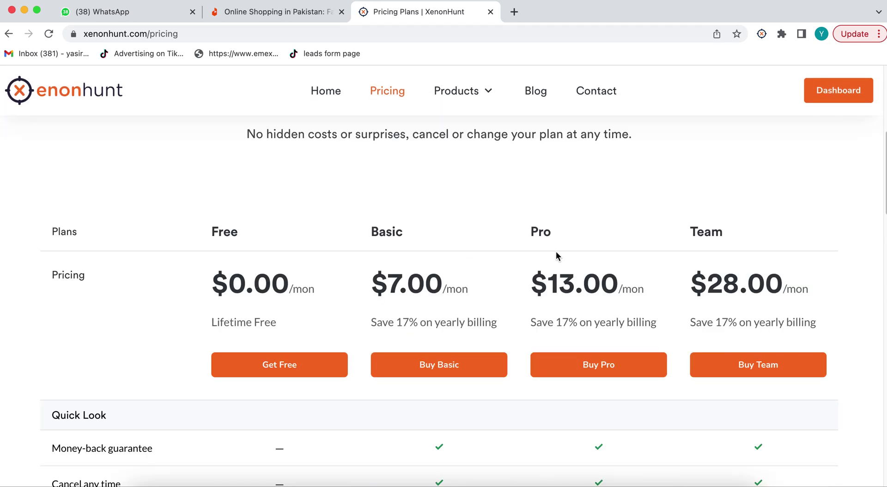
pyautogui.scroll(-1, 406, 287)
pyautogui.scroll(-2, 261, 324)
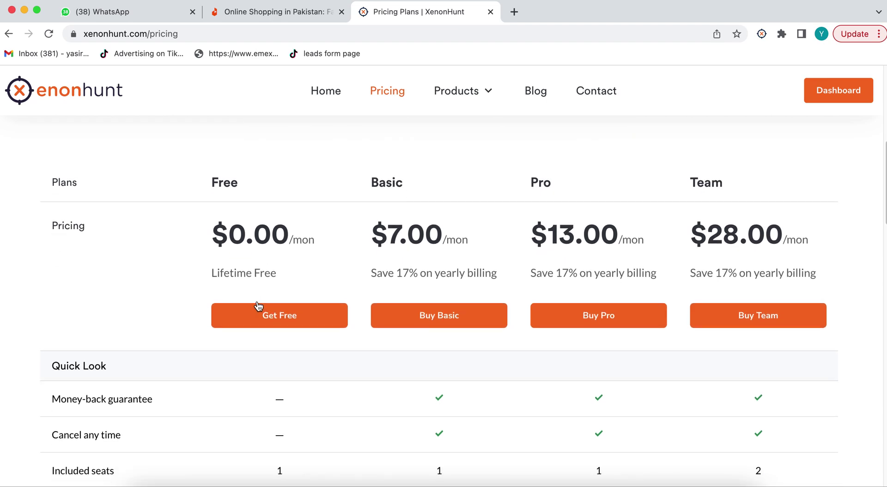
pyautogui.scroll(-10, 276, 371)
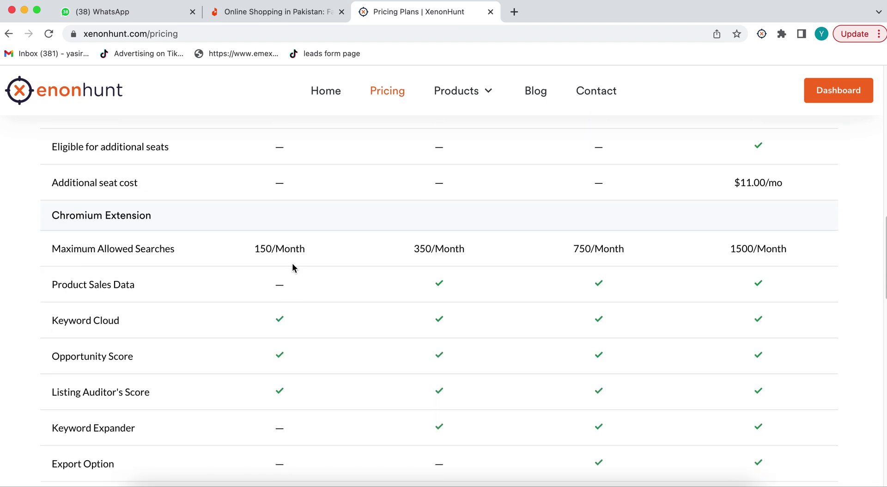
pyautogui.scroll(4, 284, 255)
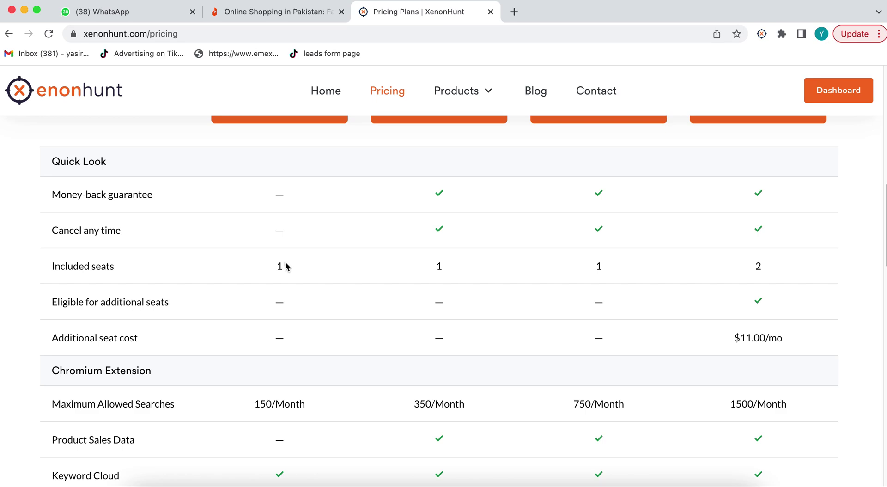
pyautogui.scroll(-6, 287, 270)
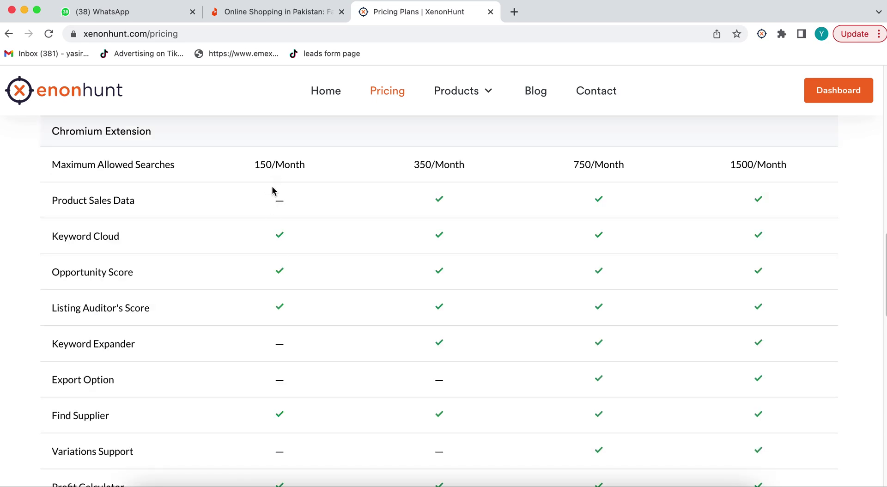
pyautogui.scroll(-12, 283, 321)
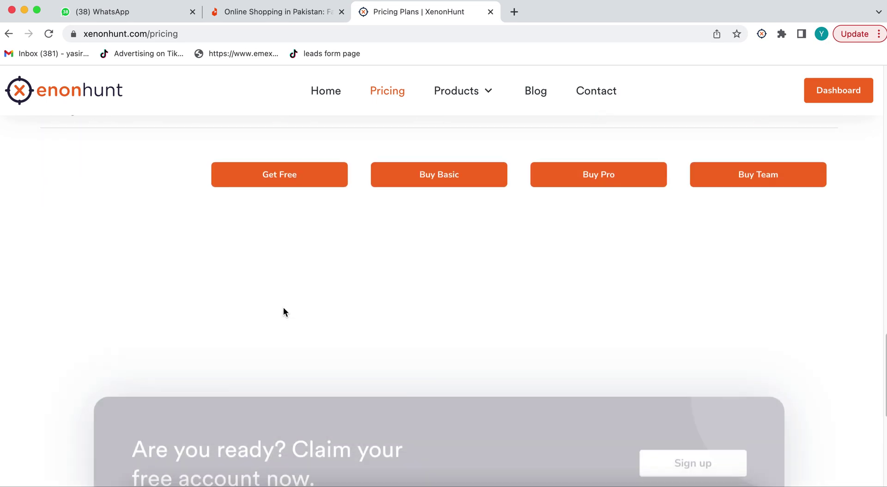
pyautogui.scroll(20, 284, 307)
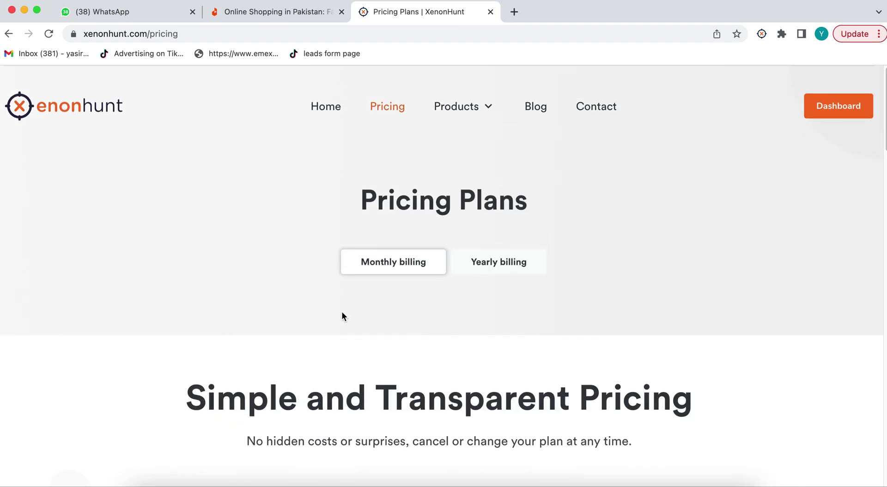
pyautogui.scroll(-11, 328, 351)
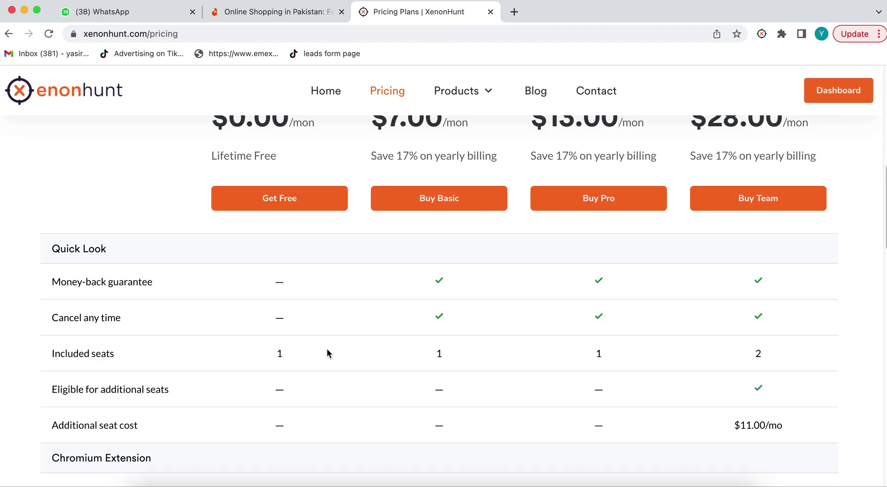
pyautogui.scroll(7, 326, 348)
pyautogui.scroll(-2, 324, 343)
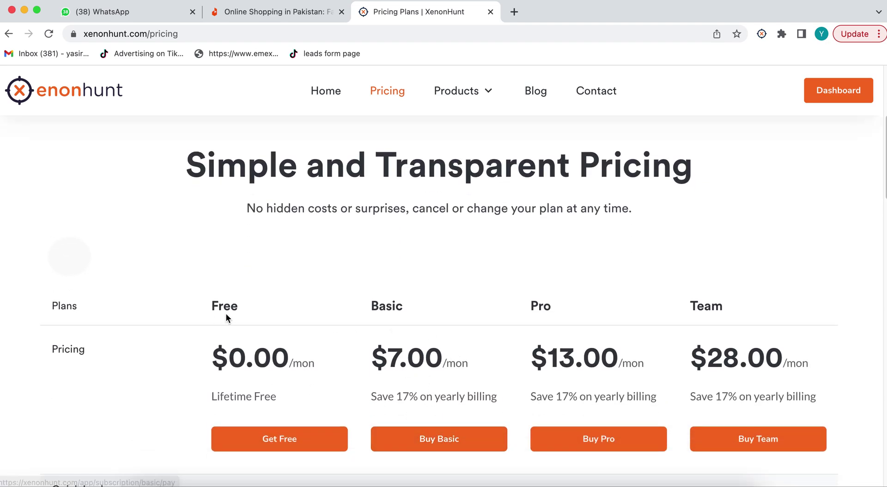
# Step: Open the checkout for the monthly Basic plan, review its price, coupon discount and total payable, and cancel the payment
pyautogui.click(433, 443)
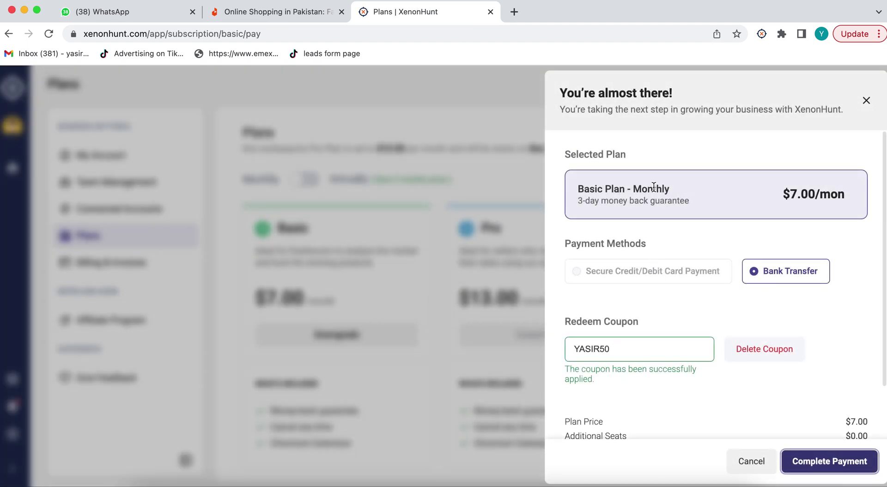
pyautogui.moveTo(838, 194); pyautogui.dragTo(783, 194)
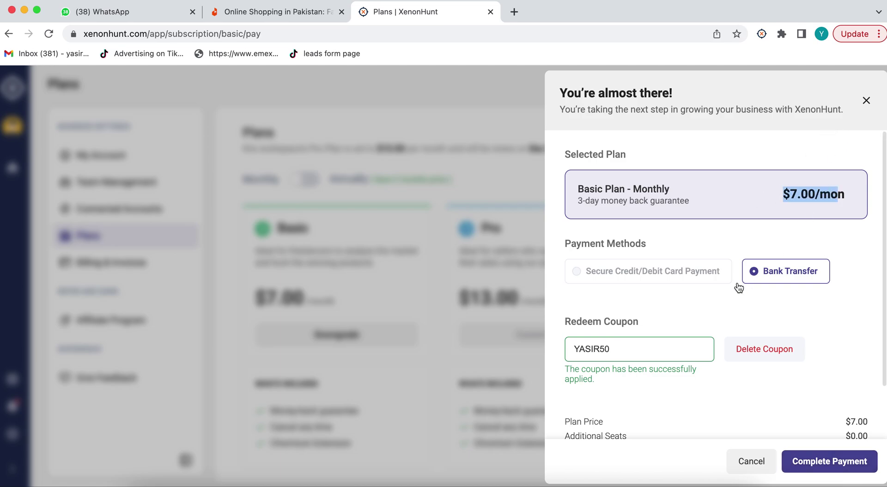
pyautogui.moveTo(620, 347); pyautogui.dragTo(563, 358)
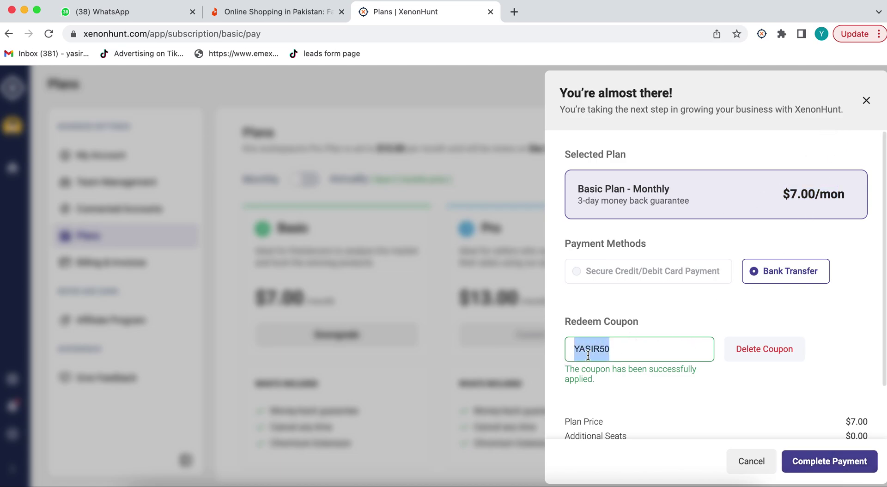
pyautogui.click(777, 321)
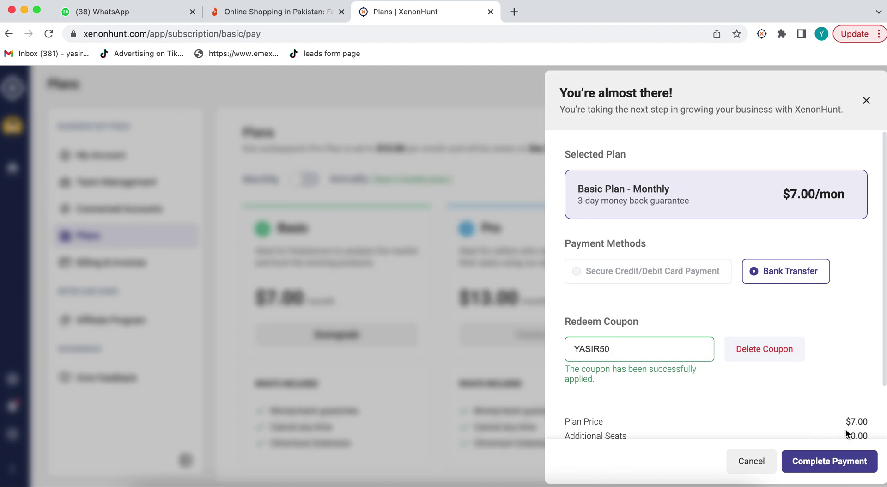
pyautogui.scroll(-2, 845, 431)
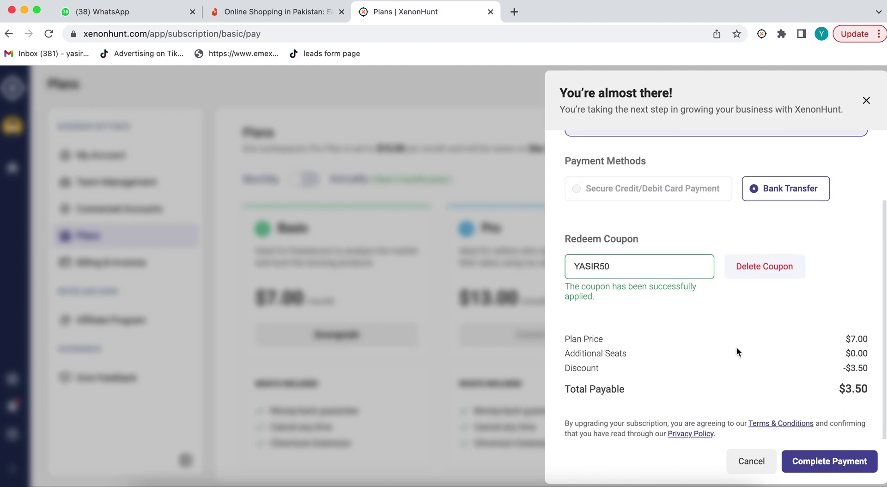
pyautogui.click(751, 462)
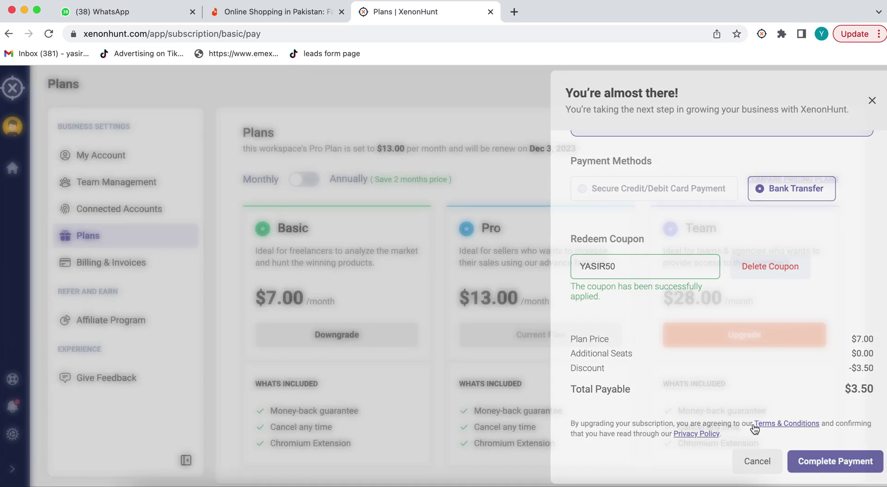
# Step: Check the Daraz homepage briefly and return from the subscription plans page to the XenonHunt homepage
pyautogui.click(286, 14)
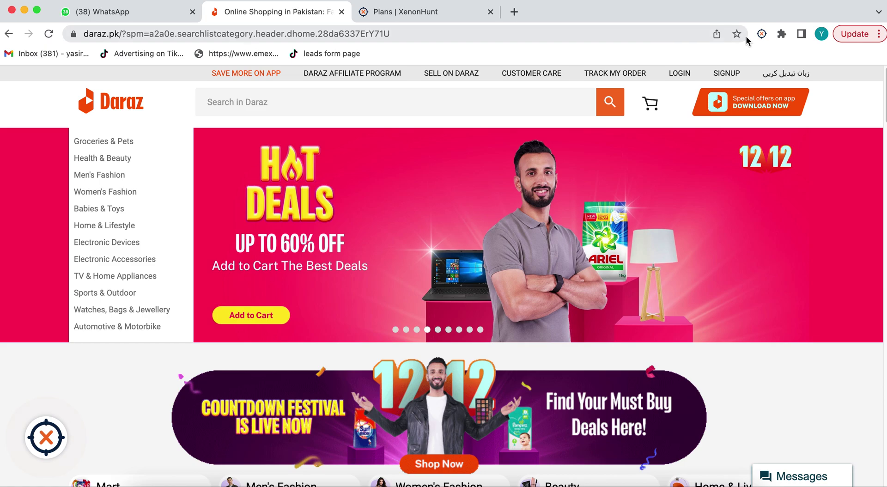
pyautogui.click(406, 12)
pyautogui.click(5, 87)
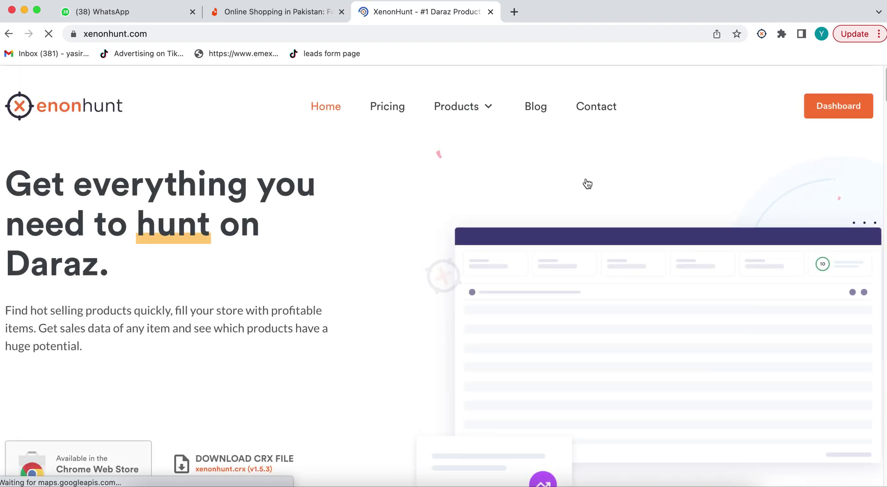
pyautogui.moveTo(481, 112)
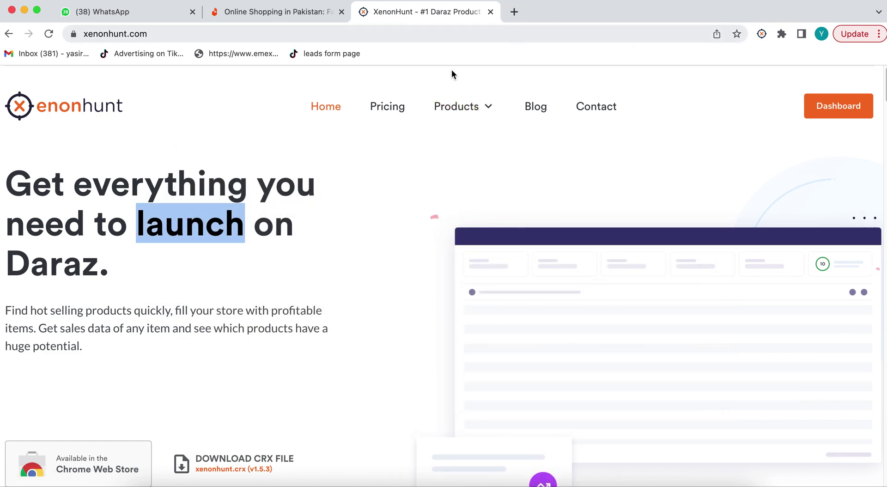
# Step: Switch to the Daraz shopping site and look through its homepage, including the Flash Sale and DarazMall sections
pyautogui.click(284, 12)
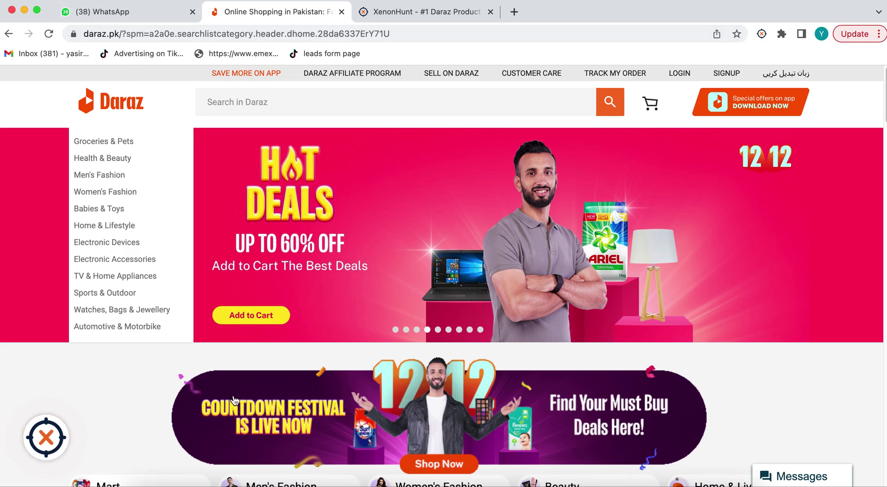
pyautogui.scroll(-10, 300, 379)
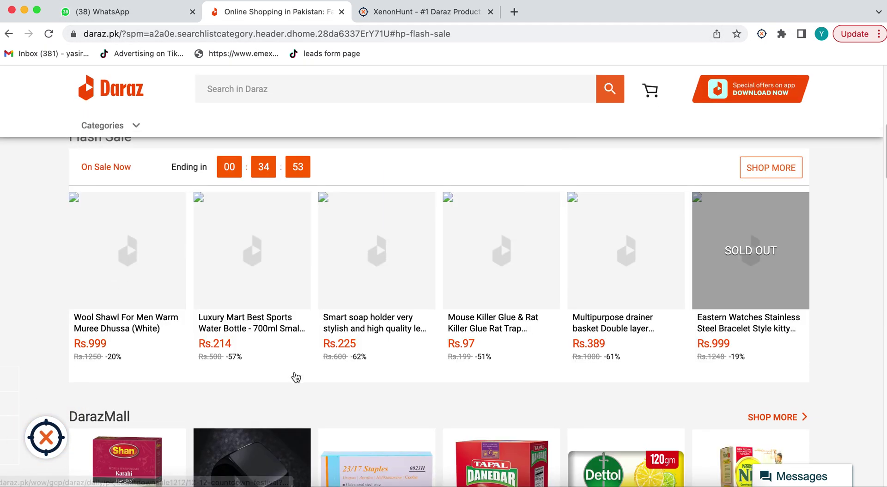
pyautogui.scroll(10, 296, 372)
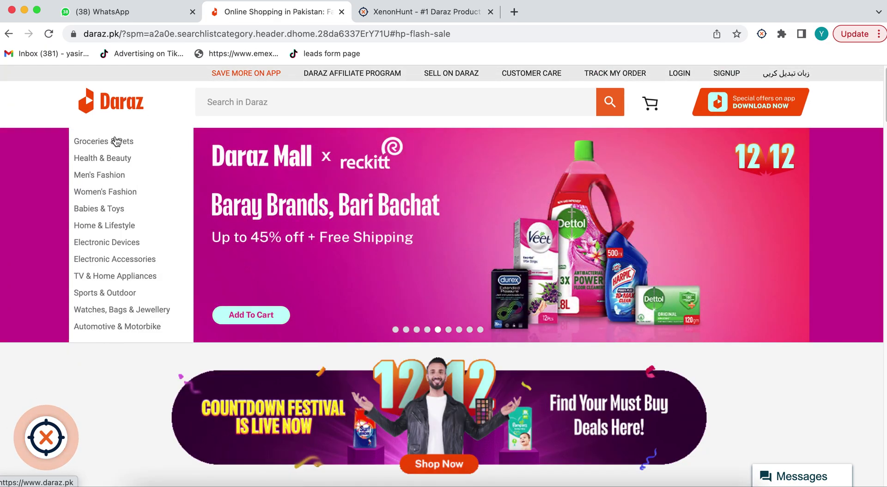
# Step: Browse the Daraz product categories and open Beauty Tools under Health & Beauty
pyautogui.moveTo(117, 141)
pyautogui.moveTo(273, 168)
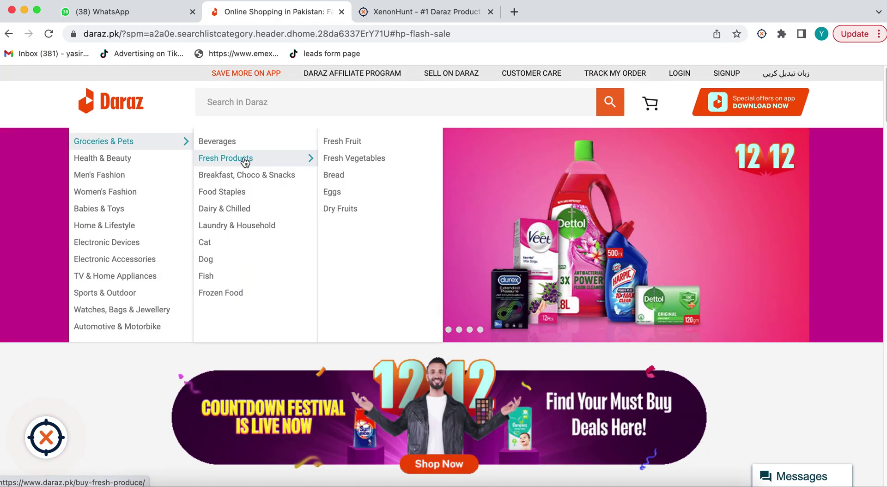
pyautogui.moveTo(157, 281)
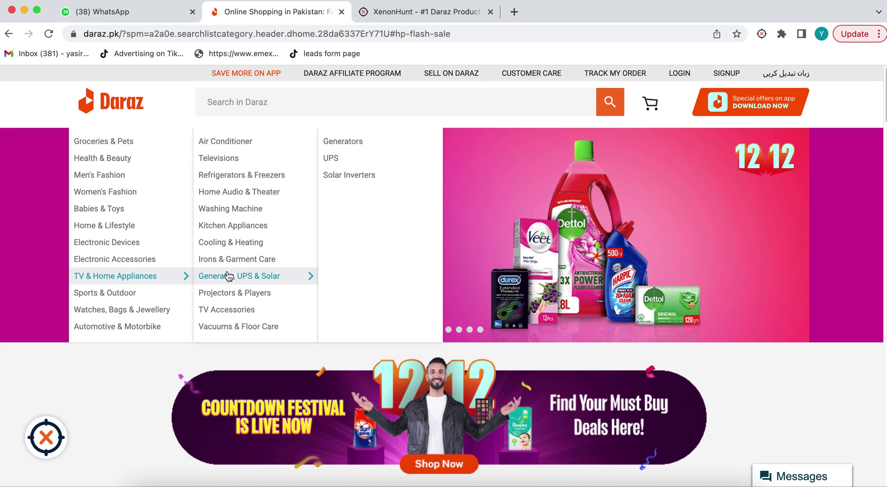
pyautogui.moveTo(123, 162)
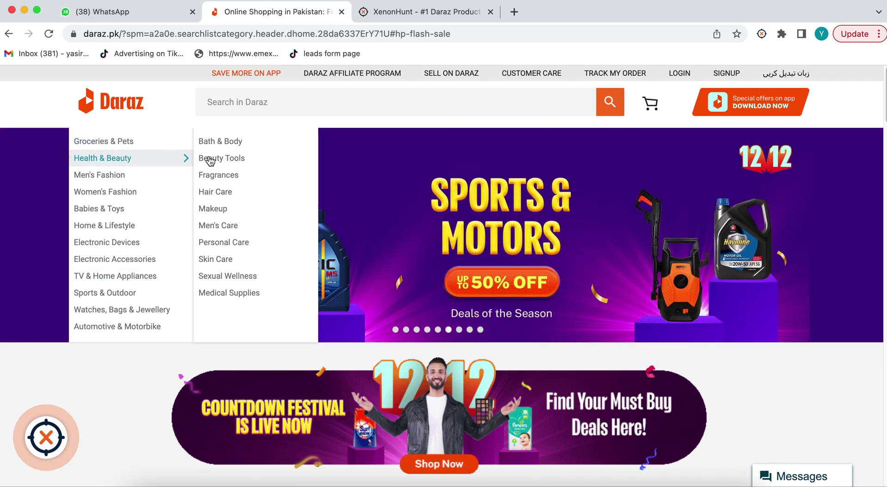
pyautogui.click(228, 158)
pyautogui.moveTo(281, 175)
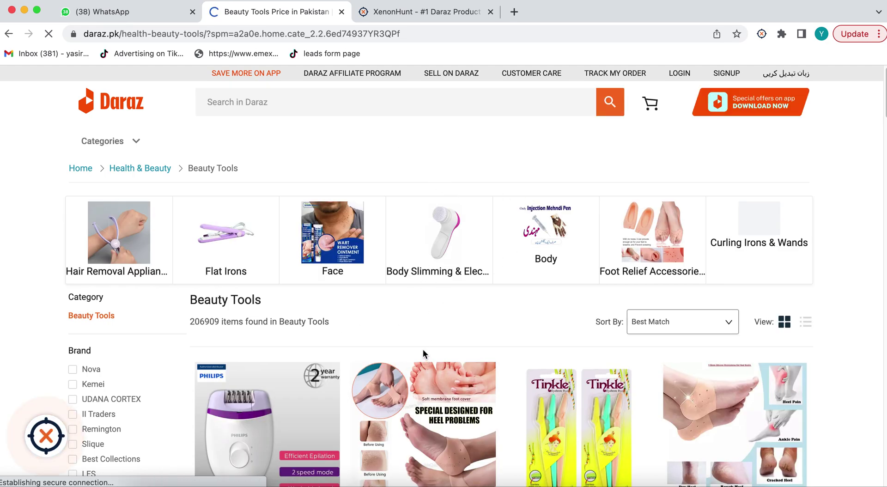
# Step: Look through the Beauty Tools listings and decline the "Daz wants to be friends with you" notification offer
pyautogui.scroll(-1, 423, 349)
pyautogui.scroll(-8, 414, 341)
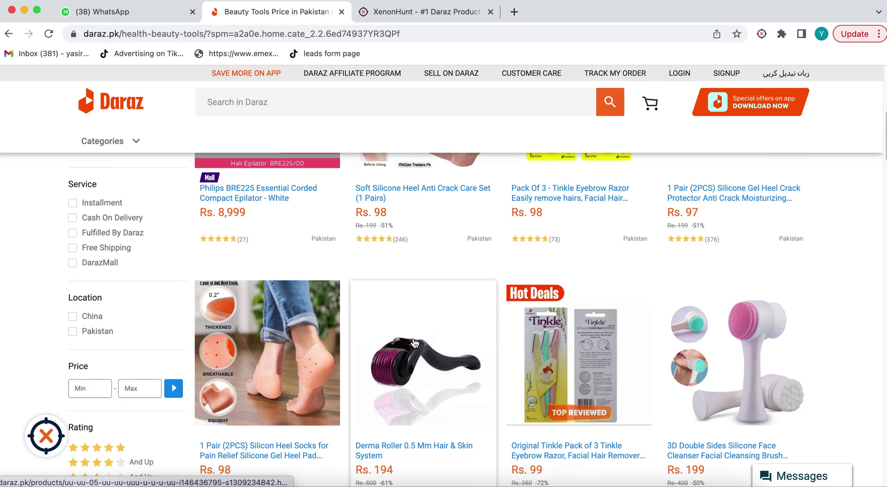
pyautogui.scroll(-6, 419, 339)
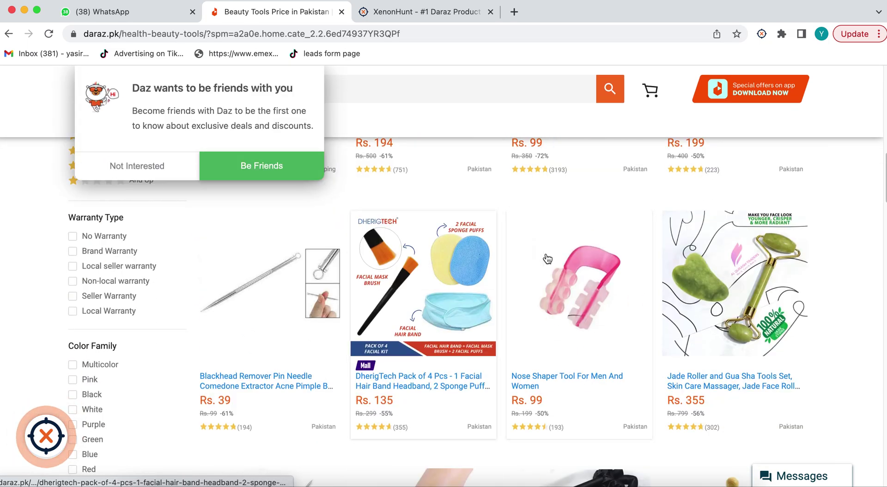
pyautogui.scroll(-10, 405, 341)
pyautogui.scroll(9, 409, 335)
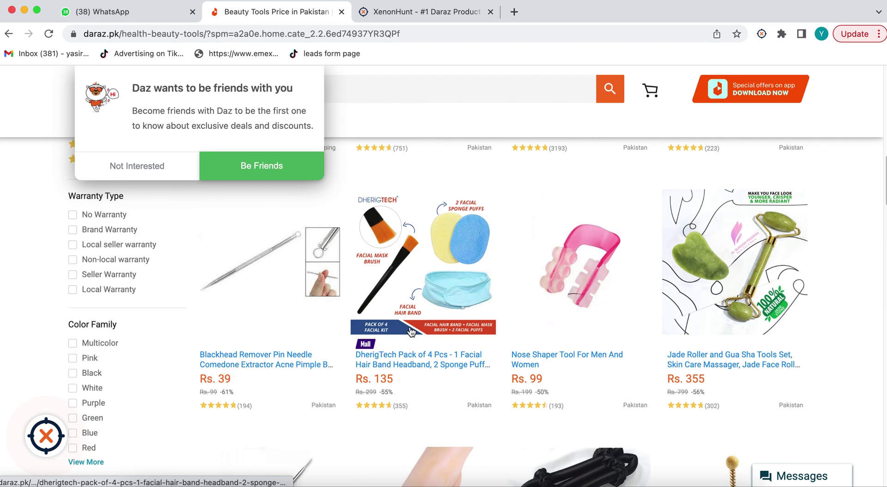
pyautogui.scroll(15, 413, 328)
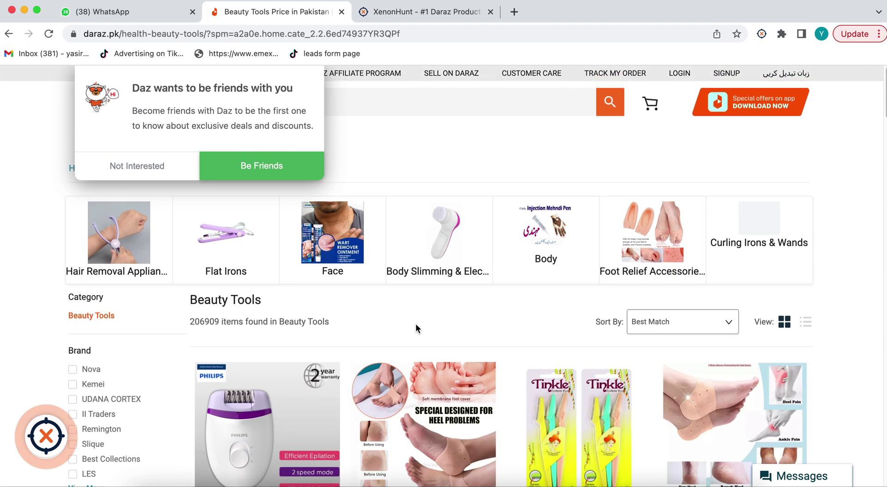
pyautogui.click(157, 167)
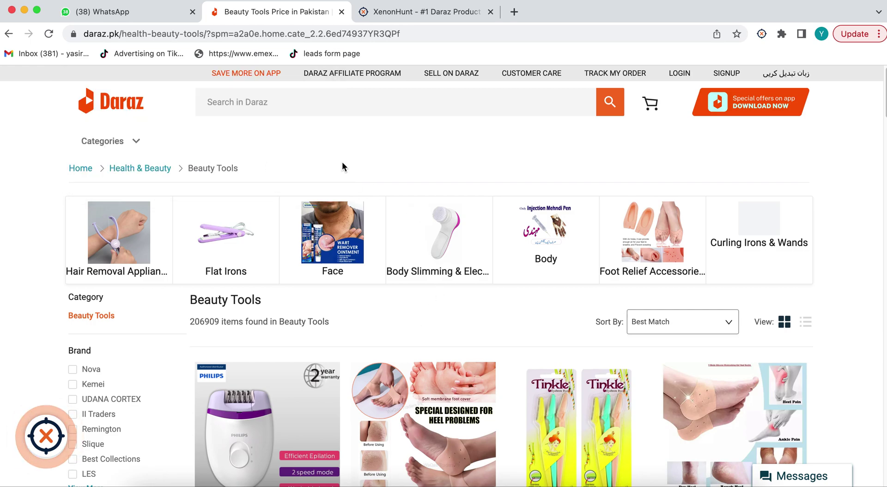
# Step: Run XenonHunt on the Beauty Tools page and compare the sales and revenue of the first listed products
pyautogui.click(46, 434)
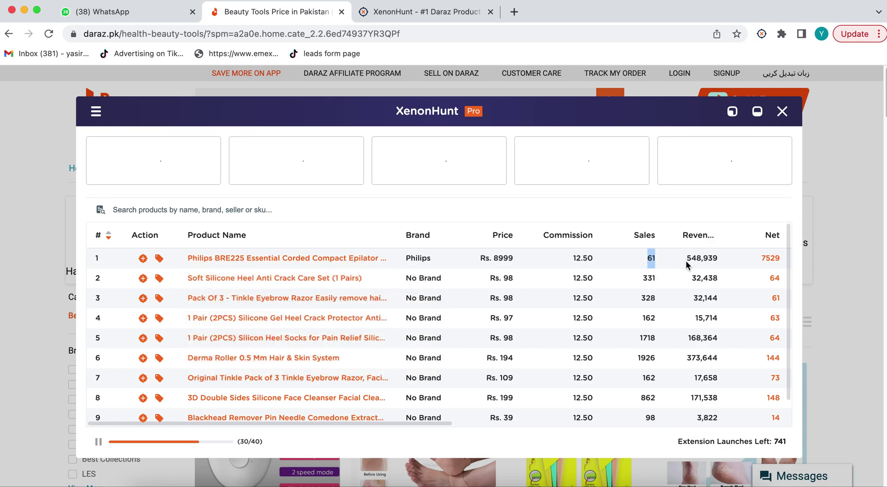
pyautogui.doubleClick(726, 265)
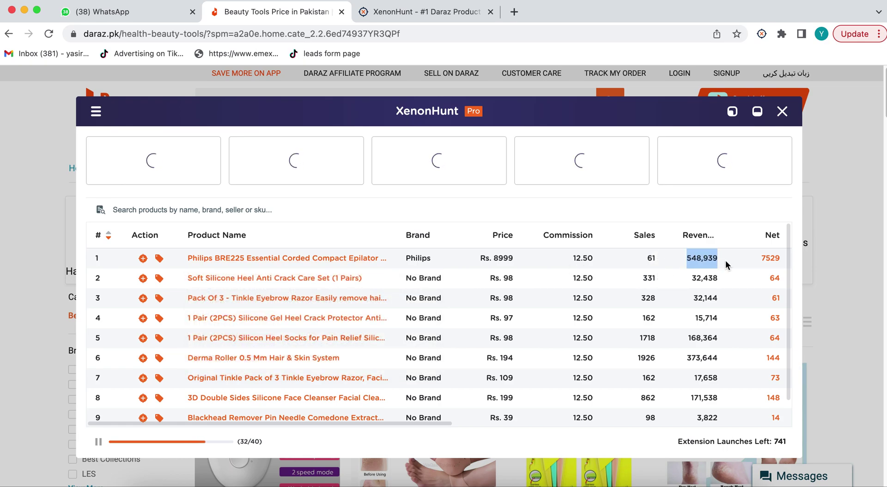
pyautogui.doubleClick(648, 298)
pyautogui.moveTo(237, 301)
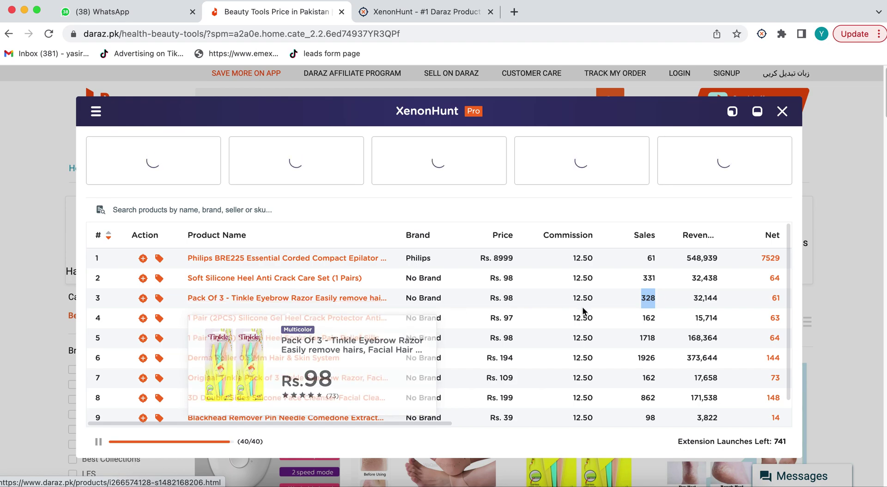
pyautogui.moveTo(688, 339); pyautogui.dragTo(703, 342)
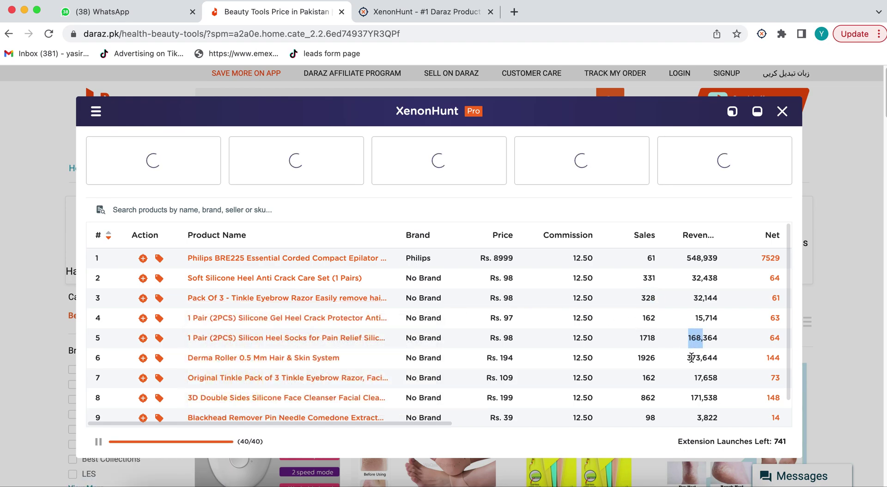
pyautogui.doubleClick(694, 362)
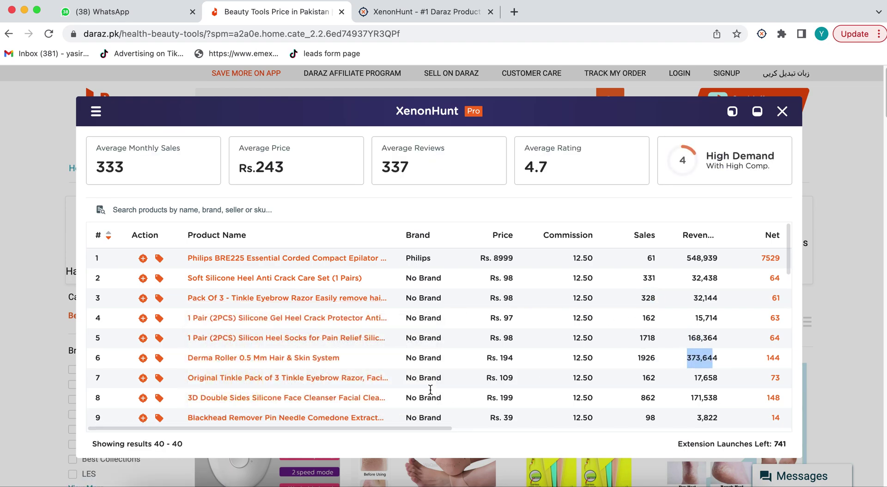
pyautogui.click(687, 355)
# Step: Examine the sales, revenue and net figures of the remaining Beauty Tools products to the end of the list
pyautogui.scroll(-2, 687, 354)
pyautogui.scroll(-2, 686, 352)
pyautogui.scroll(-5, 686, 353)
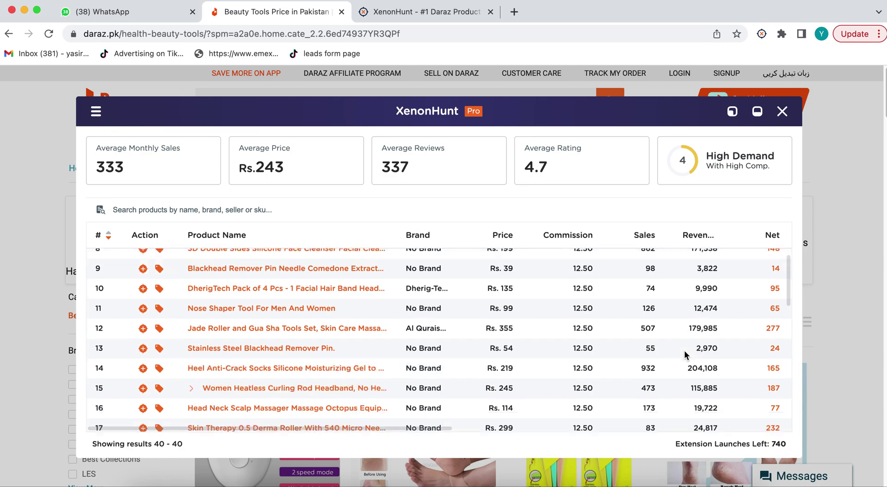
pyautogui.scroll(-5, 686, 355)
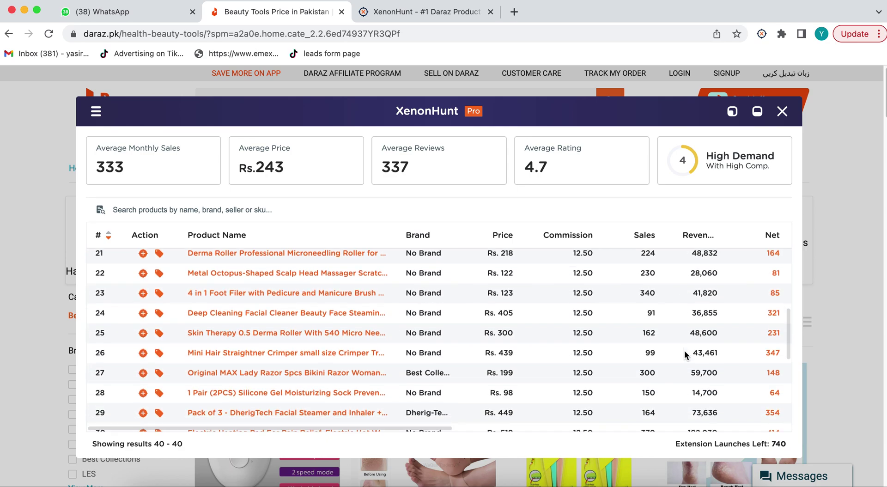
pyautogui.scroll(-3, 686, 355)
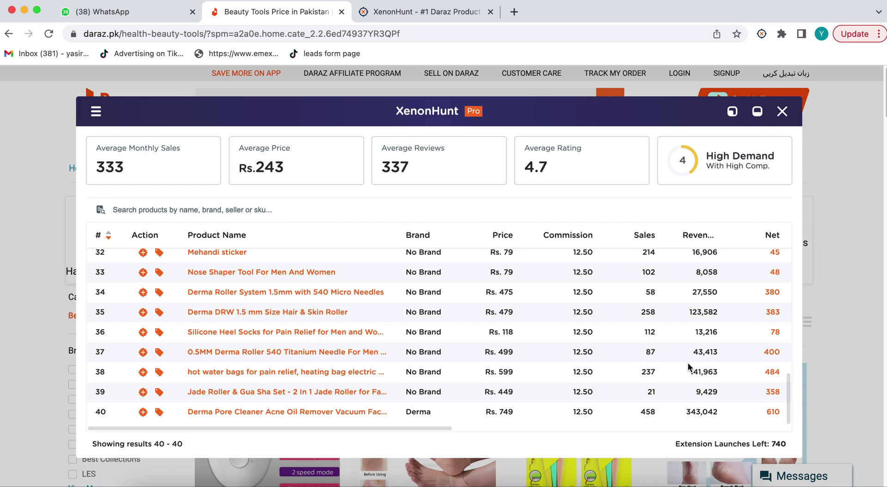
# Step: Open the Derma Pore Cleaner Acne Oil Remover product from the results and go to its parent category Skin Care Tools
pyautogui.moveTo(359, 416)
pyautogui.click(339, 414)
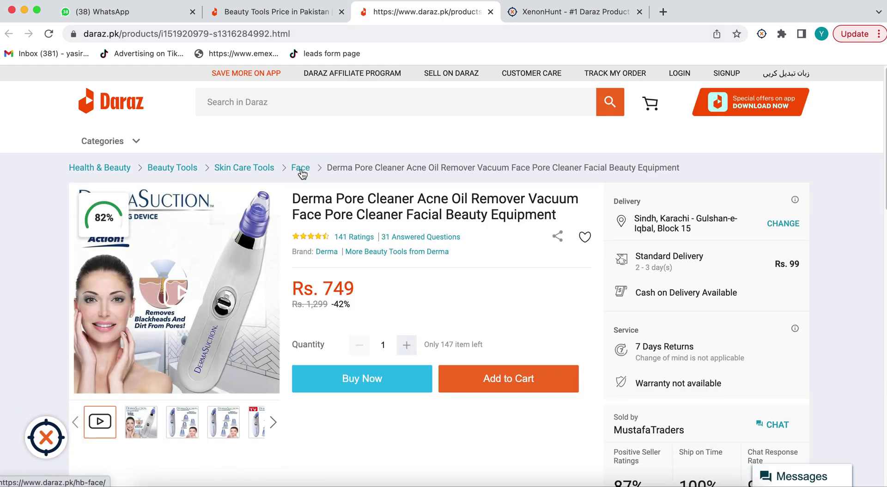
pyautogui.click(250, 169)
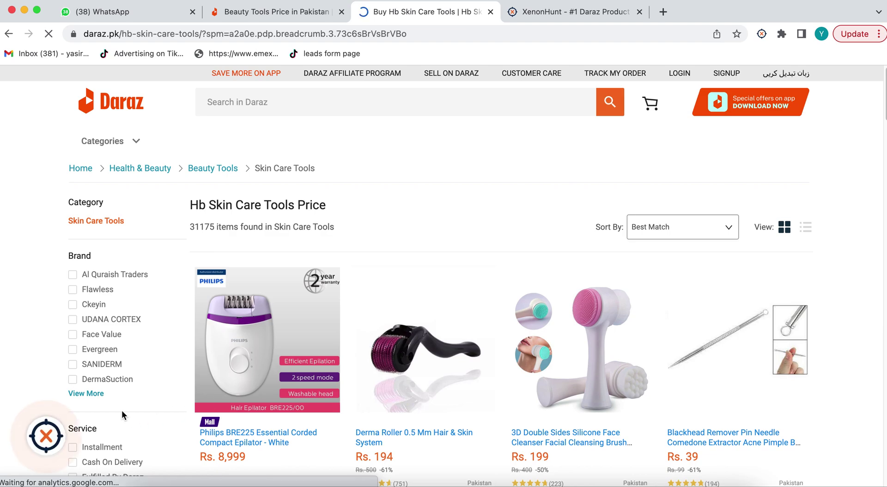
# Step: Run XenonHunt on the Skin Care Tools page and examine the listed products' prices, sales and revenue
pyautogui.click(46, 436)
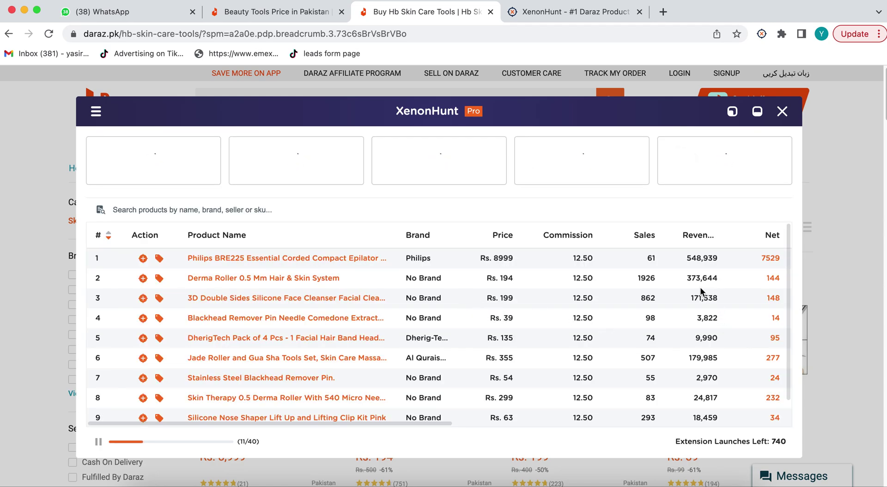
pyautogui.moveTo(257, 284)
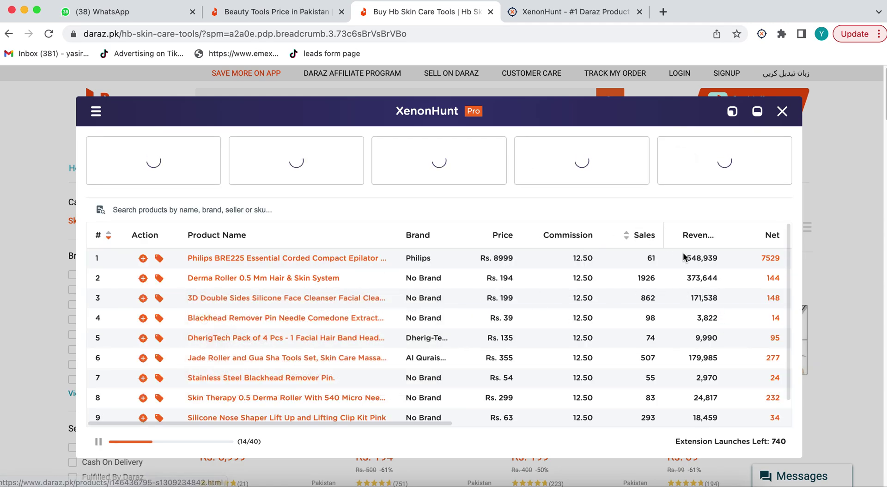
pyautogui.moveTo(317, 273)
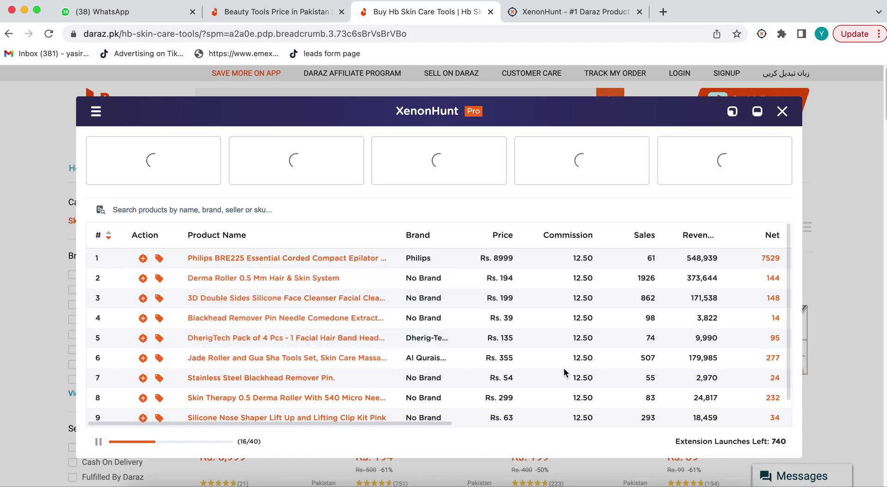
pyautogui.scroll(-2, 543, 365)
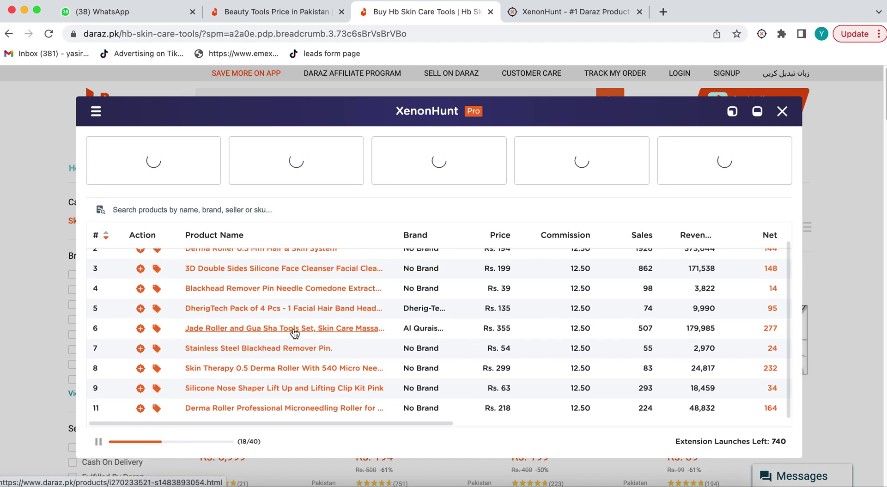
pyautogui.moveTo(294, 333)
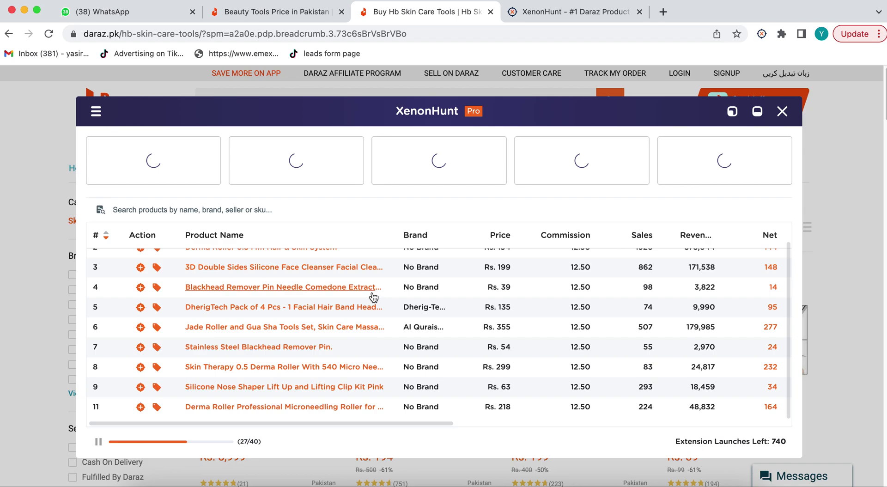
pyautogui.scroll(2, 364, 298)
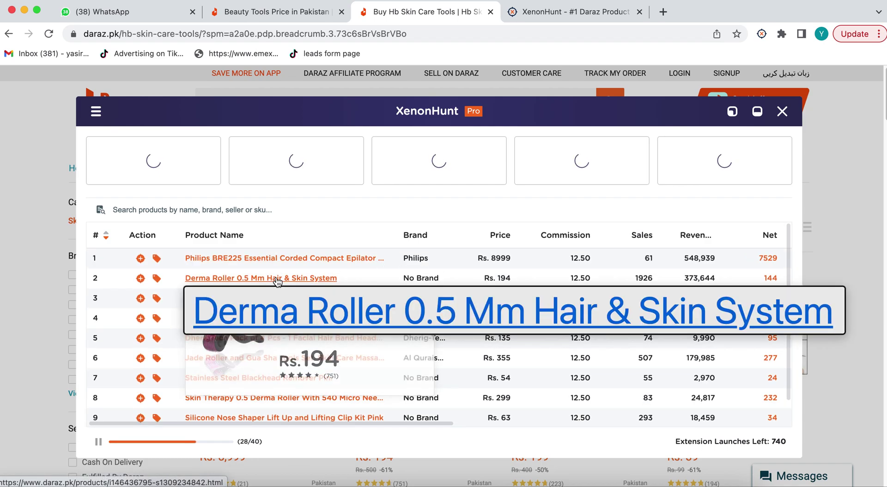
# Step: Open the Derma Roller 0.5 Mm Hair & Skin System product in a new tab and copy the start of its name
pyautogui.keyDown('super'); pyautogui.click(297, 283); pyautogui.keyUp('super')
pyautogui.click(539, 12)
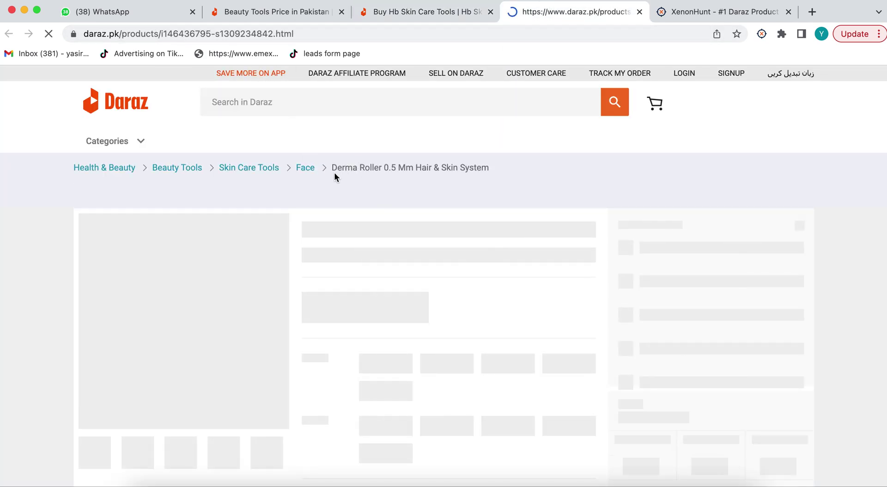
pyautogui.moveTo(333, 167); pyautogui.dragTo(383, 170)
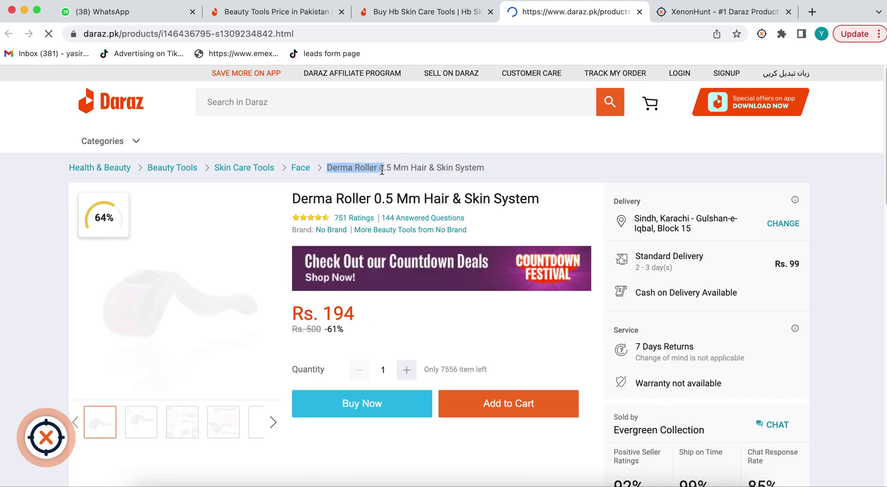
# Step: Search Daraz for "Derma Roller", removing the stray 0 from the pasted search text
pyautogui.click(302, 107)
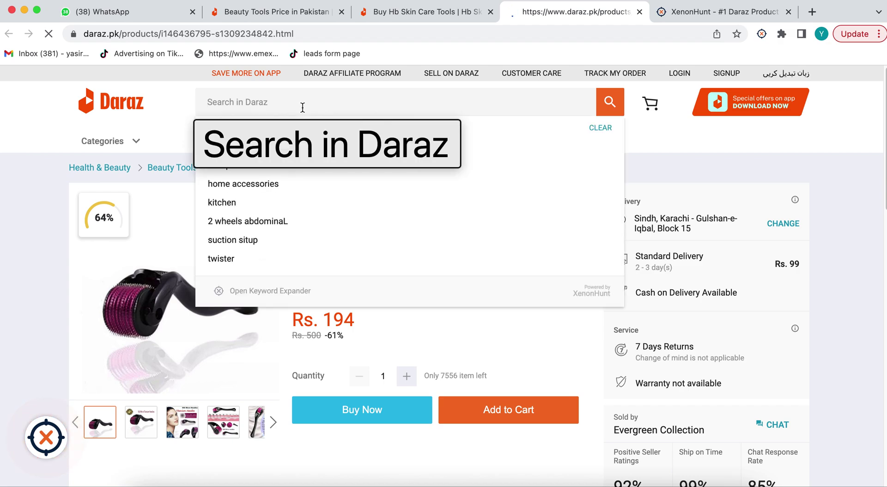
pyautogui.write('Derma Roller 0')
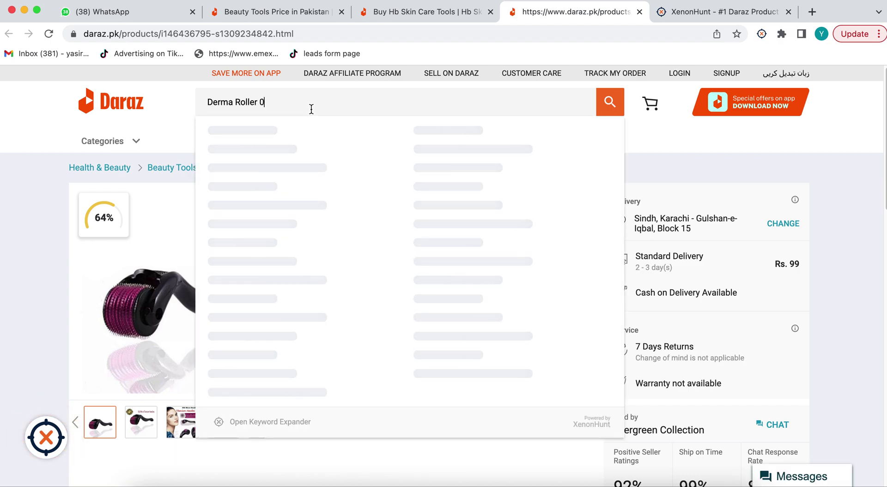
pyautogui.press('Return')
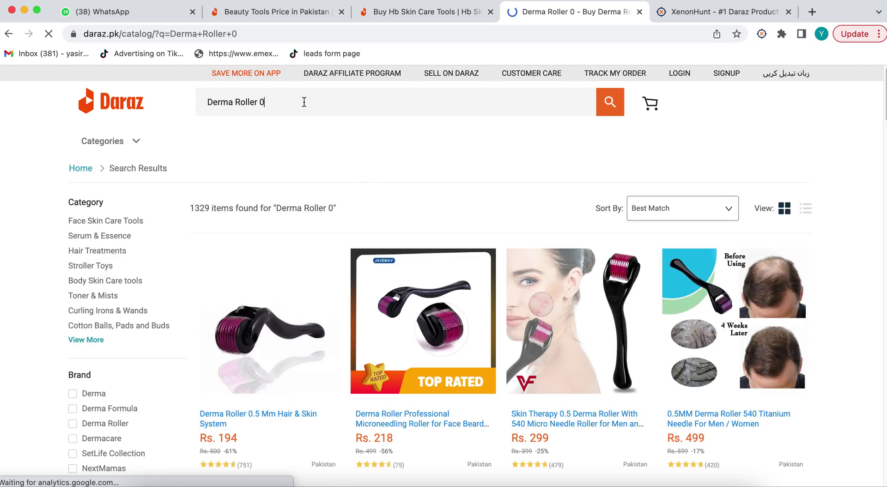
pyautogui.click(306, 106)
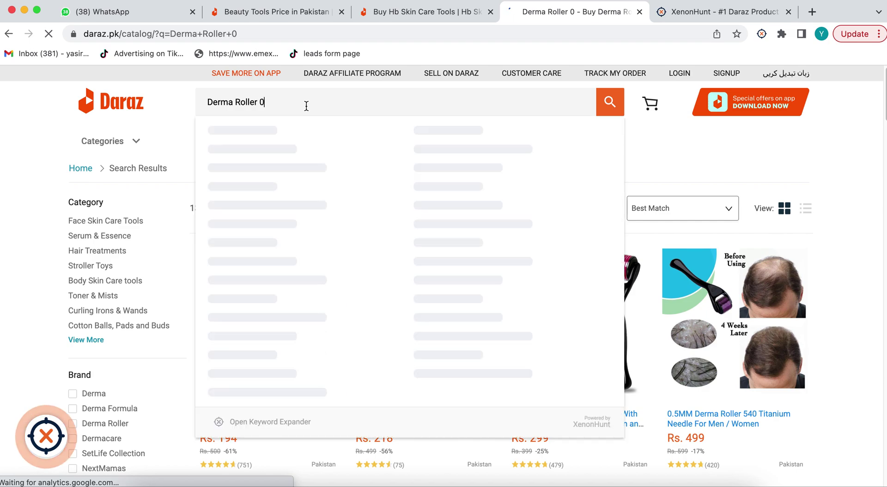
pyautogui.press('BackSpace')
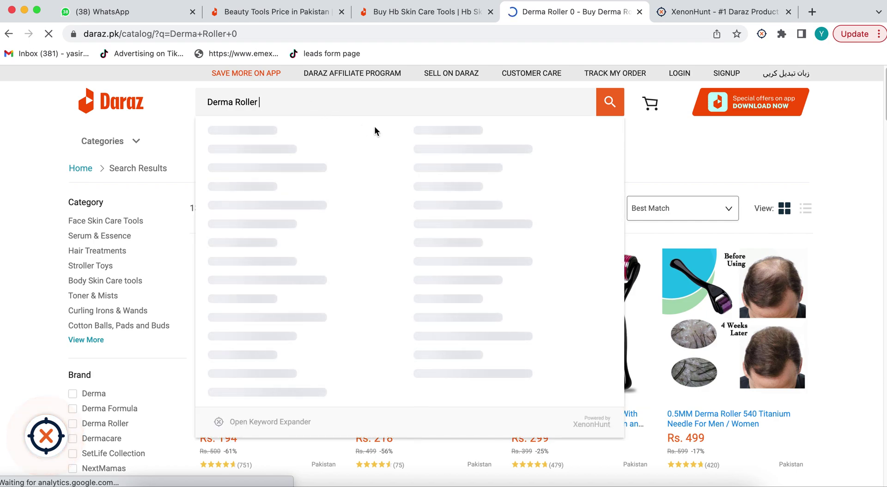
pyautogui.click(608, 103)
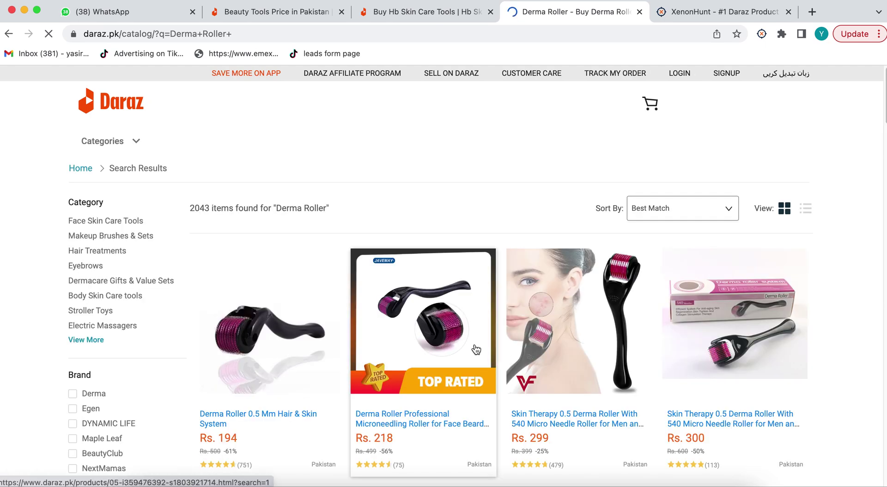
# Step: Run XenonHunt on the Derma Roller search results and examine product sales, averages and the demand score
pyautogui.scroll(-10, 479, 385)
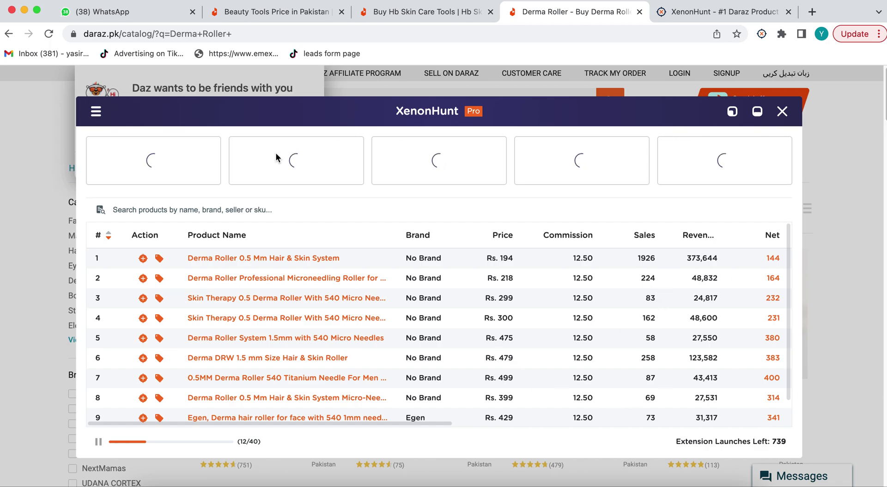
pyautogui.scroll(-2, 550, 332)
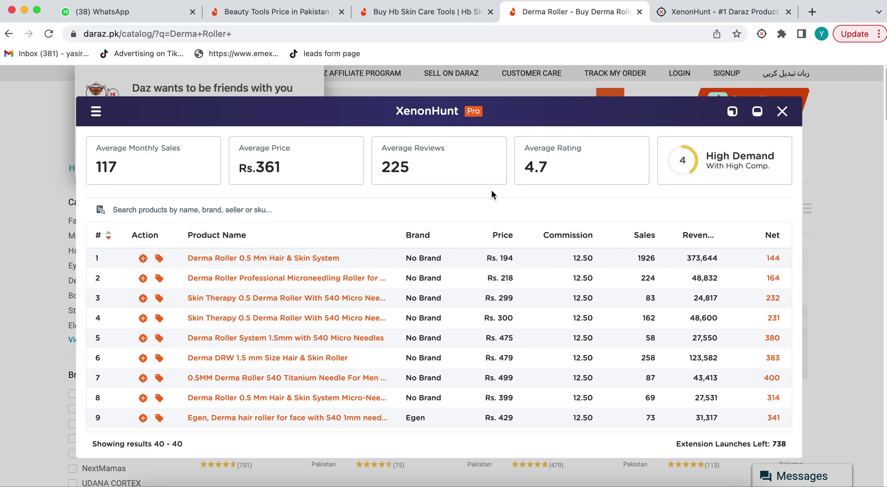
# Step: Examine the Derma Roller product list against its average monthly sales, average price, average reviews and the demand and competition rating
pyautogui.moveTo(382, 309)
pyautogui.scroll(-15, 382, 308)
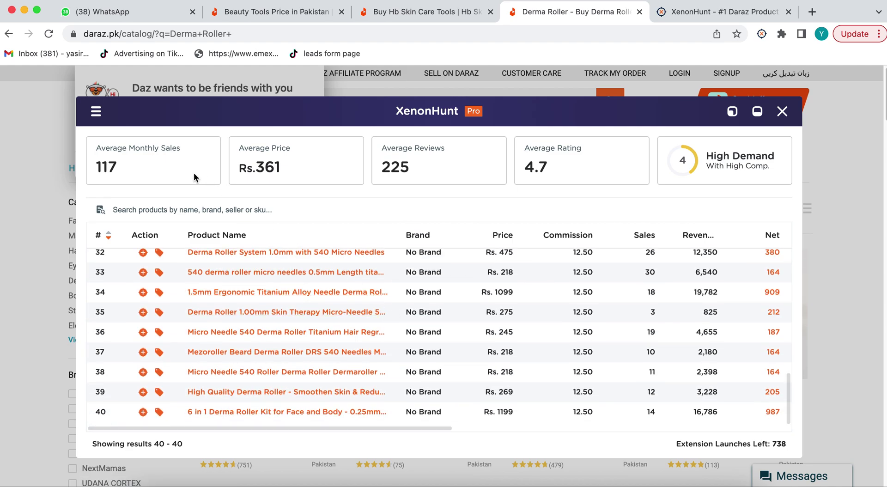
pyautogui.moveTo(117, 168); pyautogui.dragTo(88, 166)
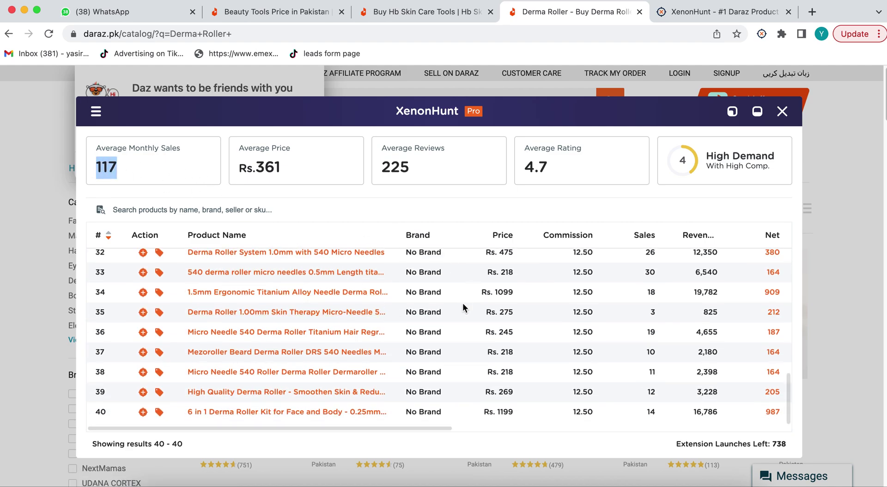
pyautogui.scroll(15, 464, 308)
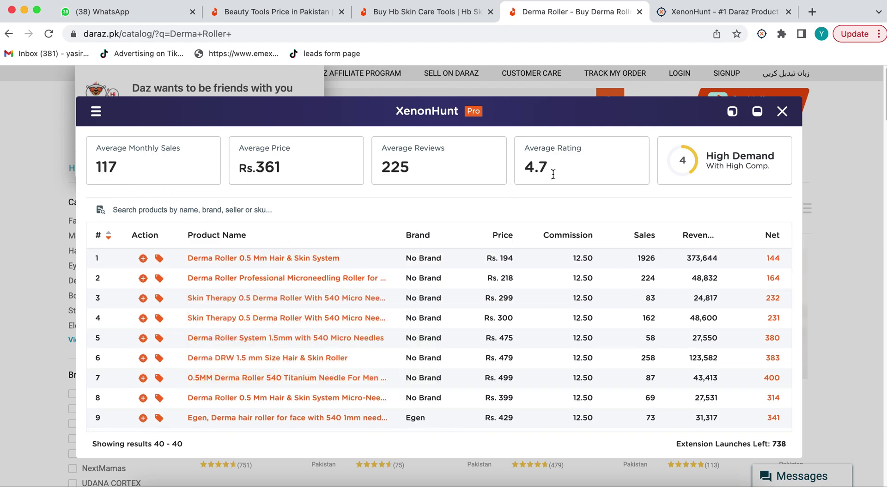
pyautogui.moveTo(700, 162); pyautogui.dragTo(771, 173)
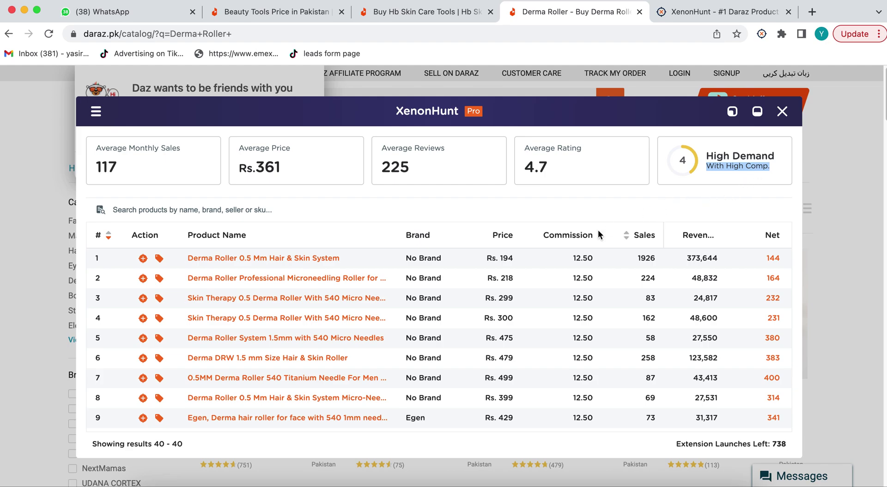
pyautogui.click(714, 166)
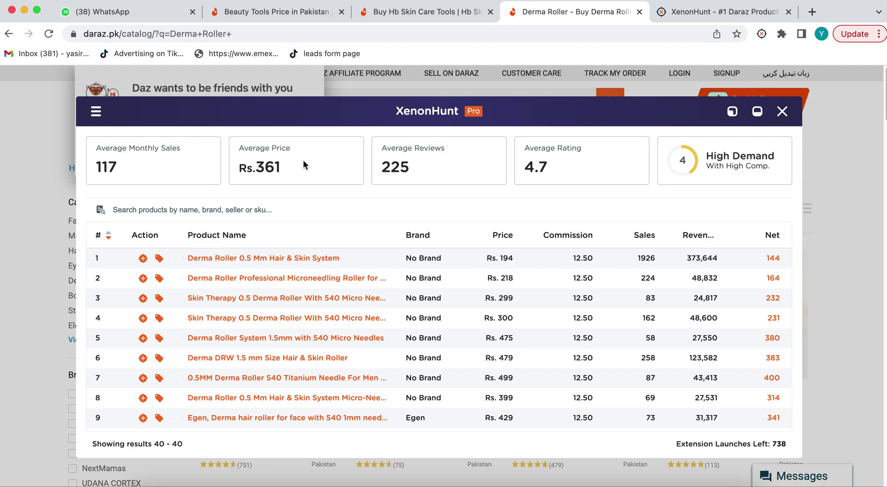
pyautogui.scroll(-15, 139, 305)
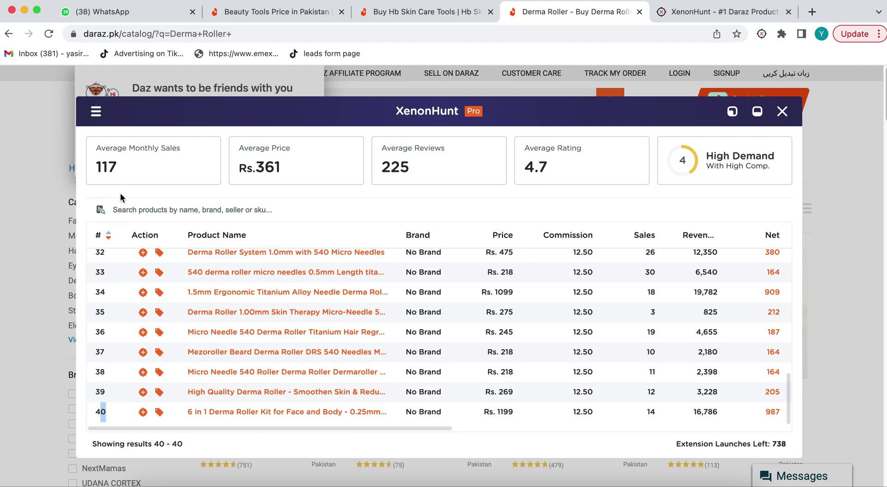
pyautogui.moveTo(102, 170); pyautogui.dragTo(88, 176)
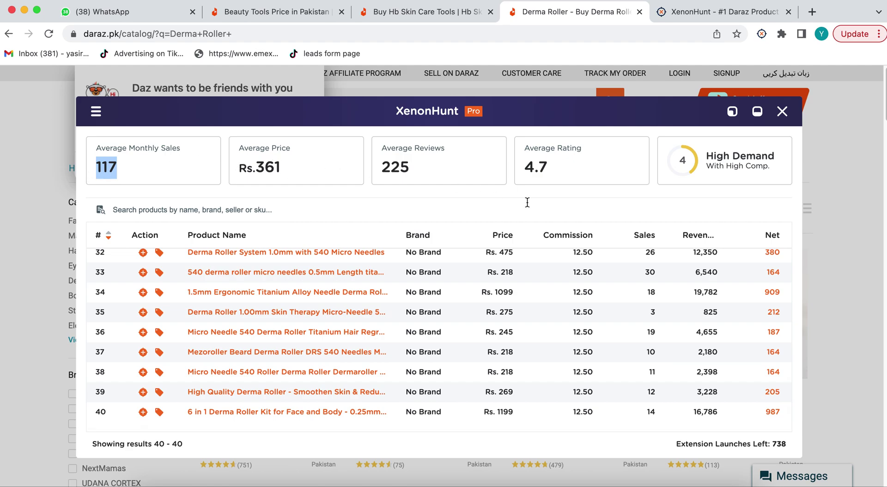
pyautogui.moveTo(292, 166); pyautogui.dragTo(254, 170)
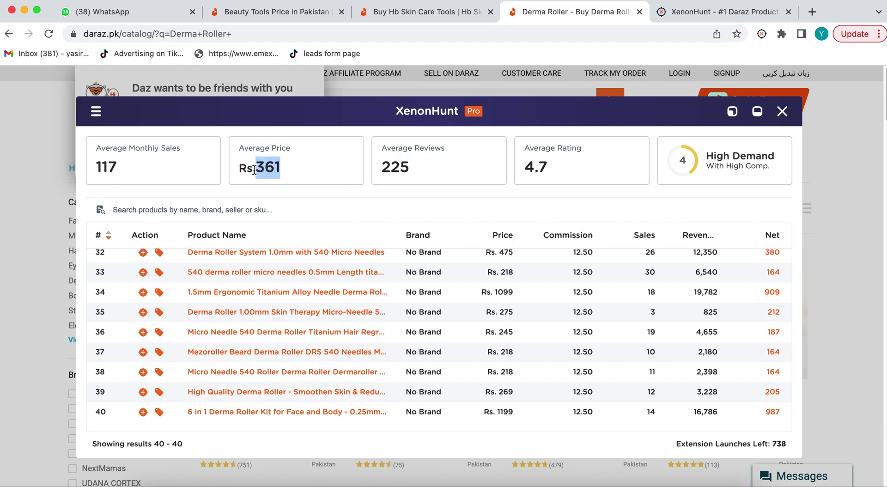
pyautogui.moveTo(410, 168); pyautogui.dragTo(362, 174)
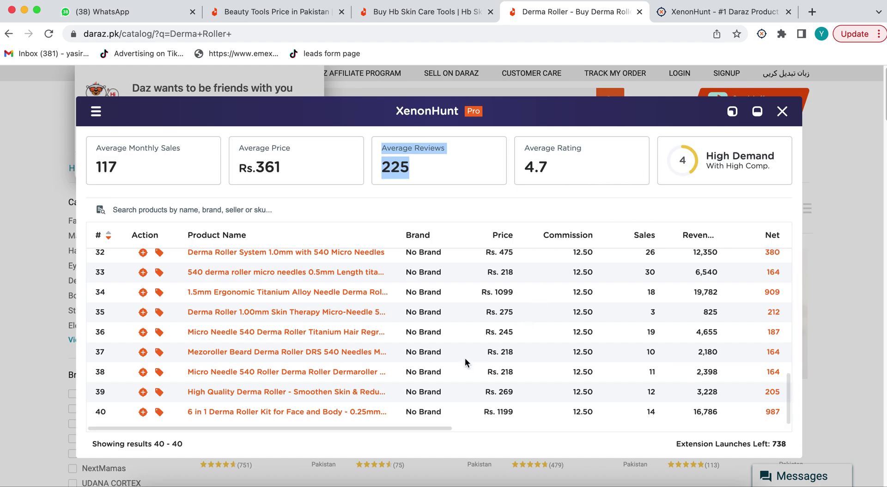
pyautogui.scroll(15, 462, 341)
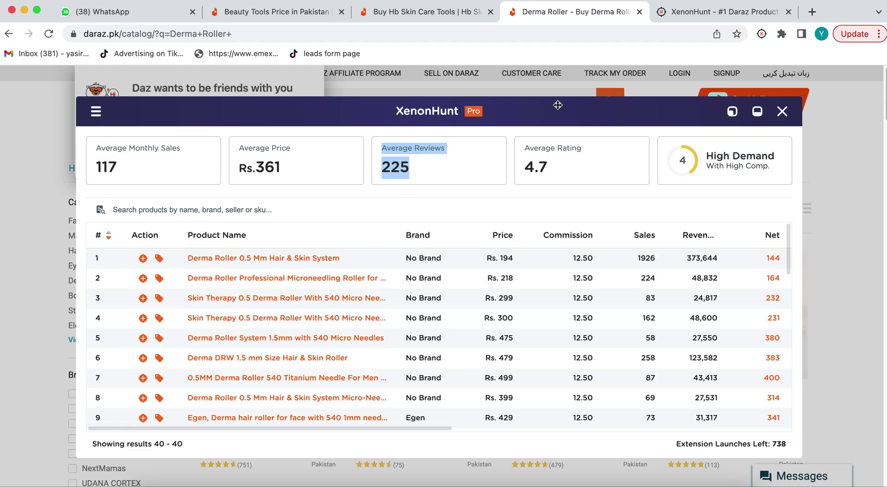
# Step: Close the XenonHunt results, return to the Daraz home page and open the Nursery category under Babies & Toys
pyautogui.click(782, 111)
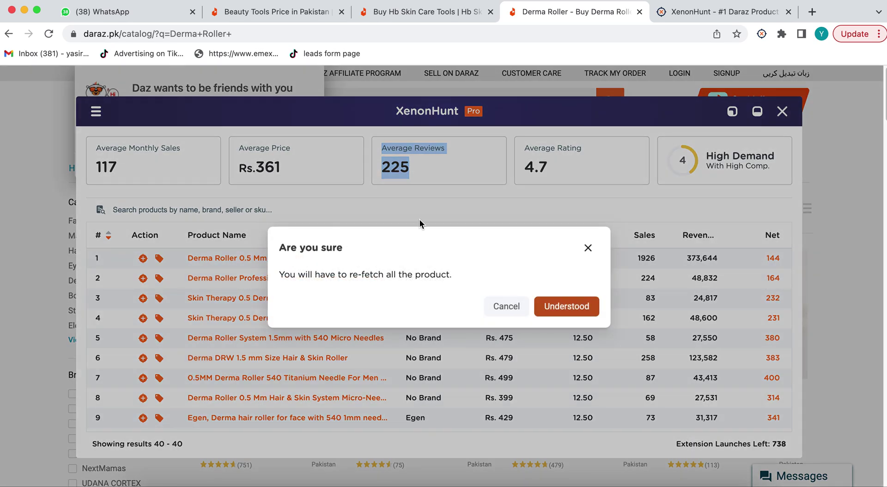
pyautogui.click(573, 313)
pyautogui.click(158, 167)
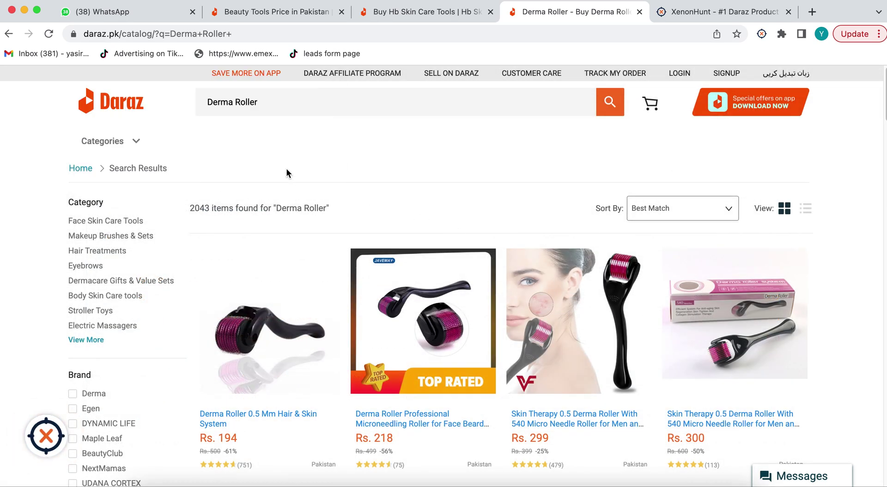
pyautogui.click(81, 169)
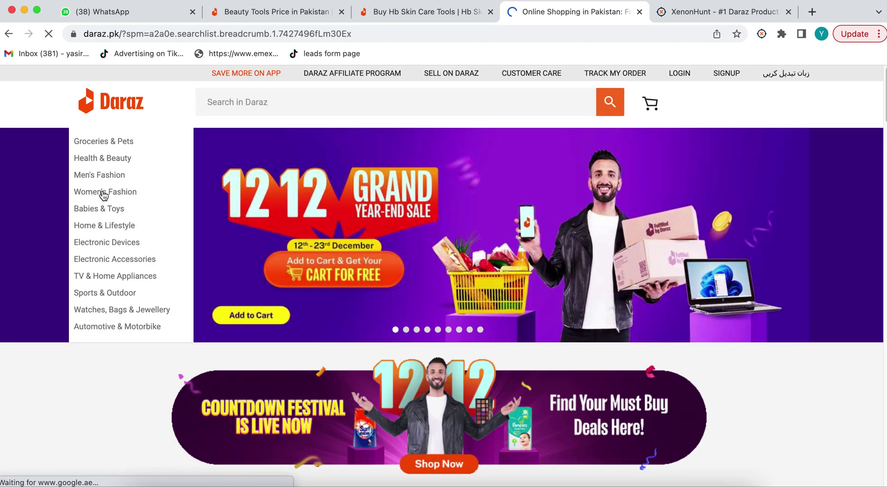
pyautogui.moveTo(107, 215)
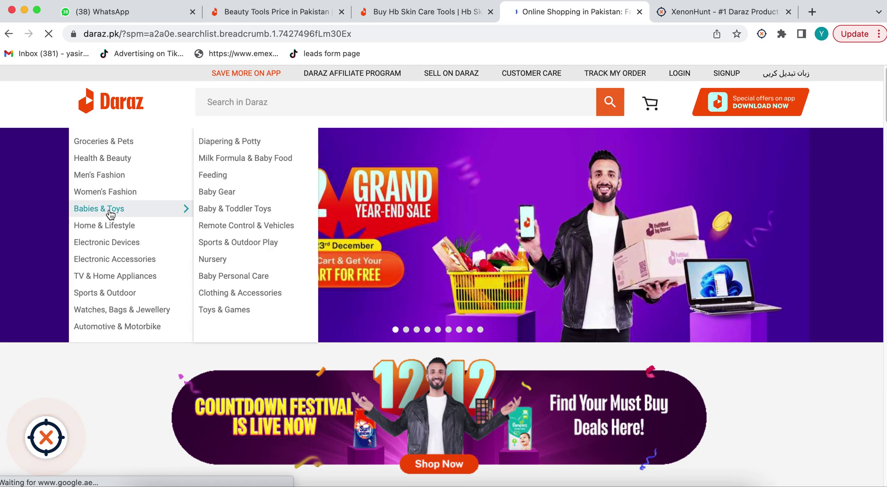
pyautogui.moveTo(228, 259)
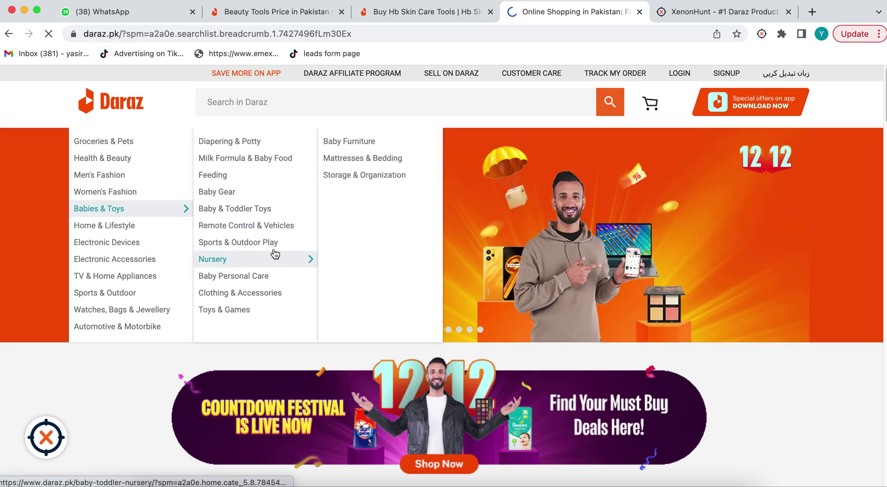
pyautogui.click(270, 255)
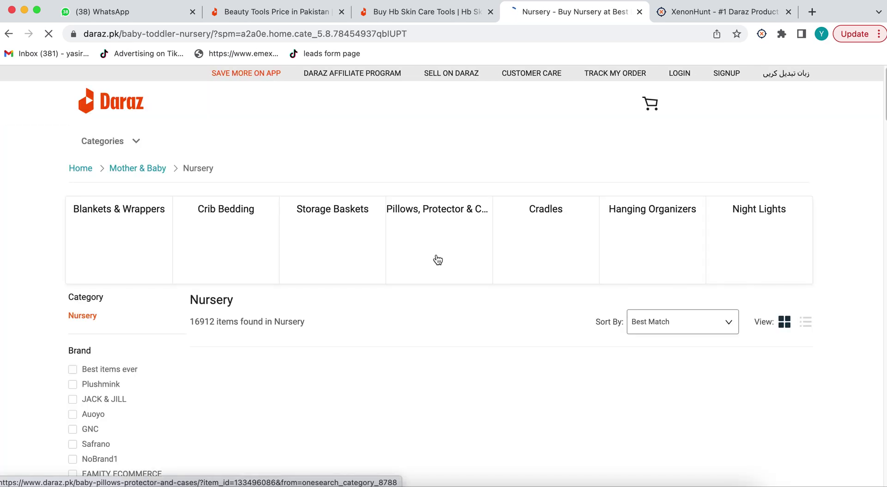
# Step: Browse the Nursery category's first page of listings for product ideas, checking items, prices and review counts
pyautogui.scroll(-2, 518, 284)
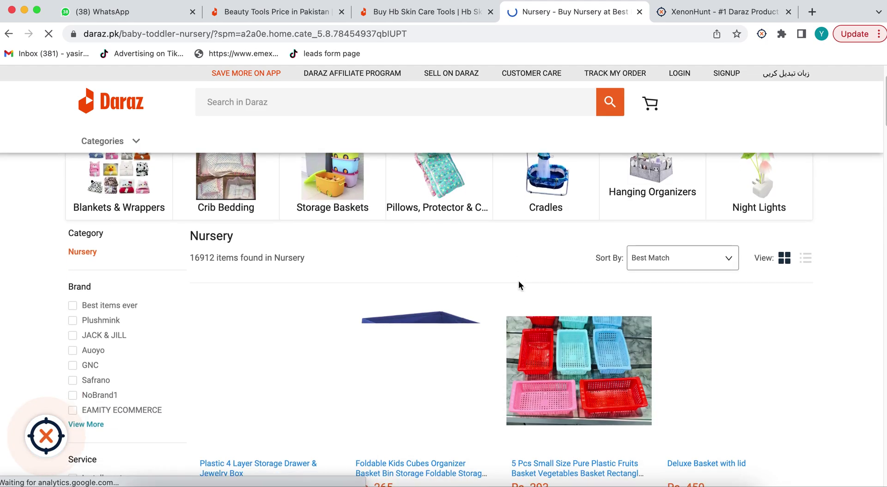
pyautogui.scroll(-2, 519, 285)
pyautogui.scroll(-1, 489, 301)
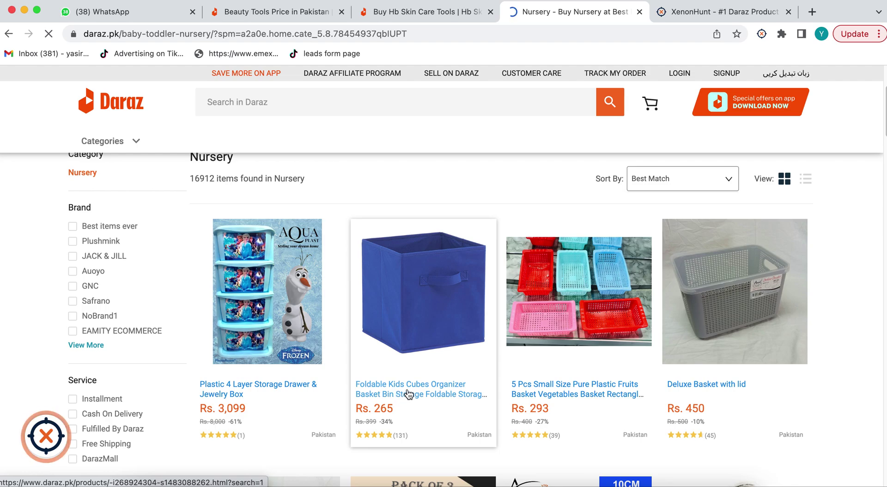
pyautogui.scroll(-5, 543, 395)
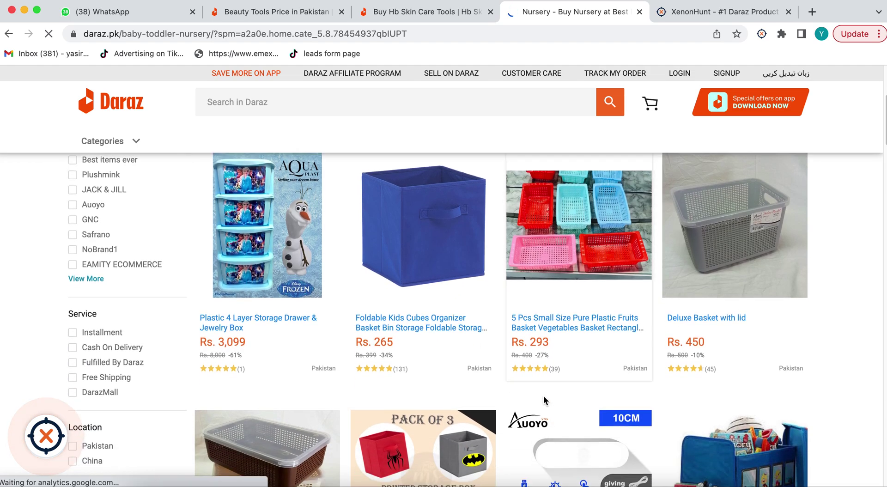
pyautogui.scroll(-10, 545, 399)
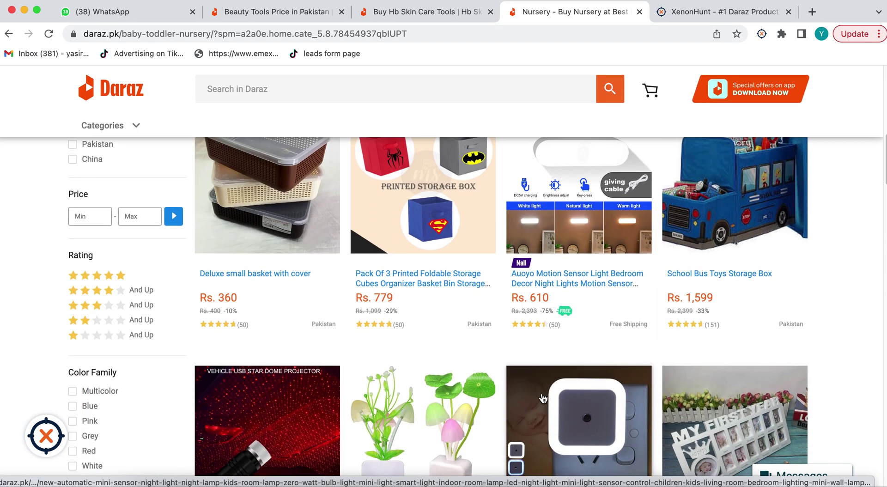
pyautogui.scroll(-5, 541, 392)
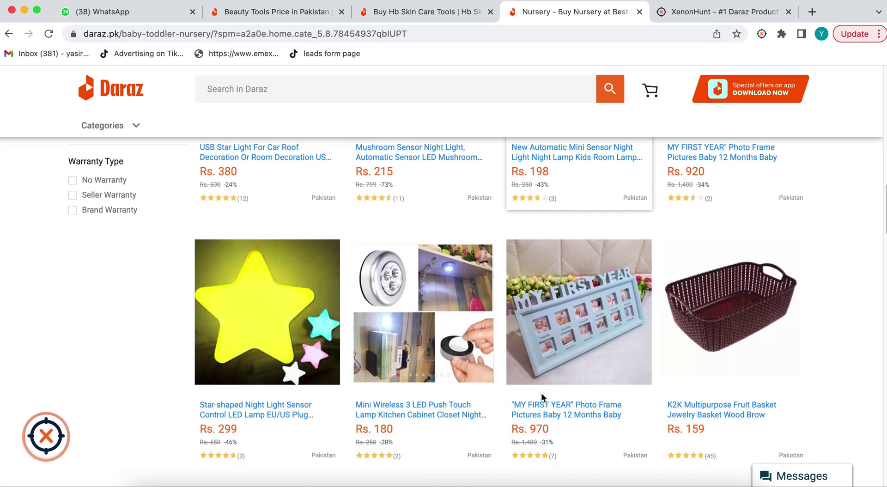
pyautogui.scroll(4, 542, 391)
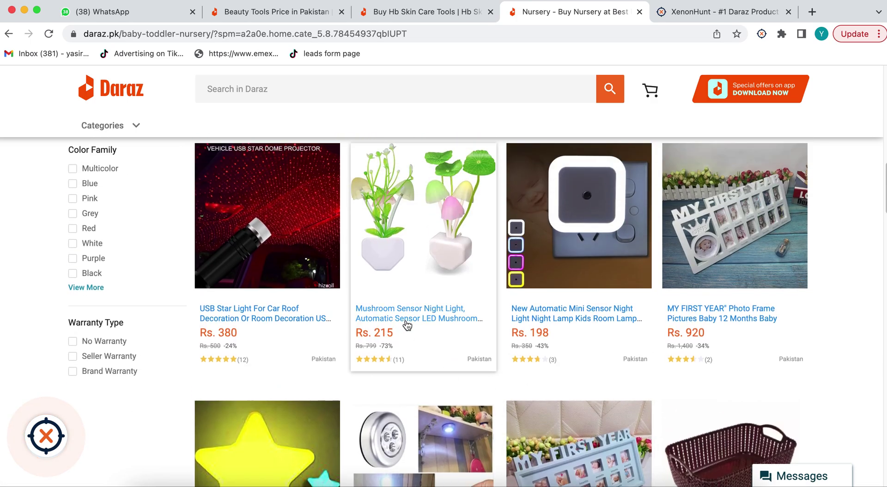
pyautogui.scroll(2, 547, 391)
pyautogui.scroll(-14, 547, 391)
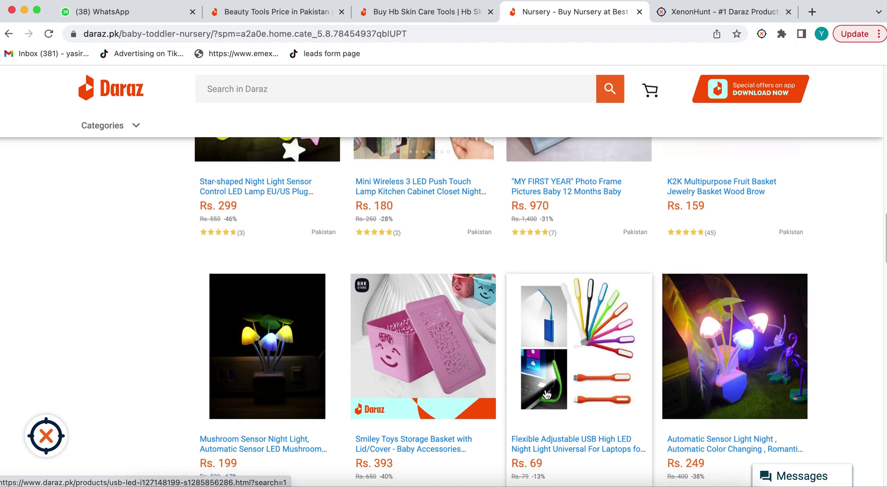
pyautogui.scroll(-3, 547, 392)
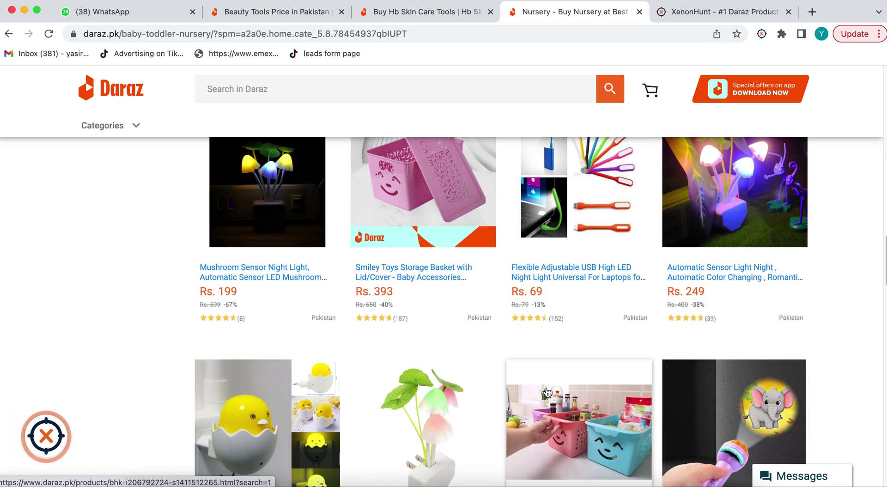
pyautogui.scroll(-12, 547, 390)
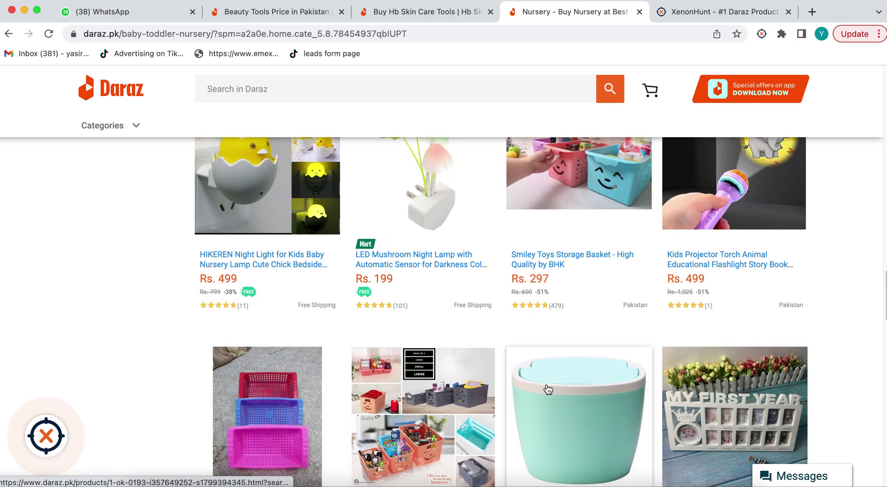
pyautogui.scroll(-6, 548, 390)
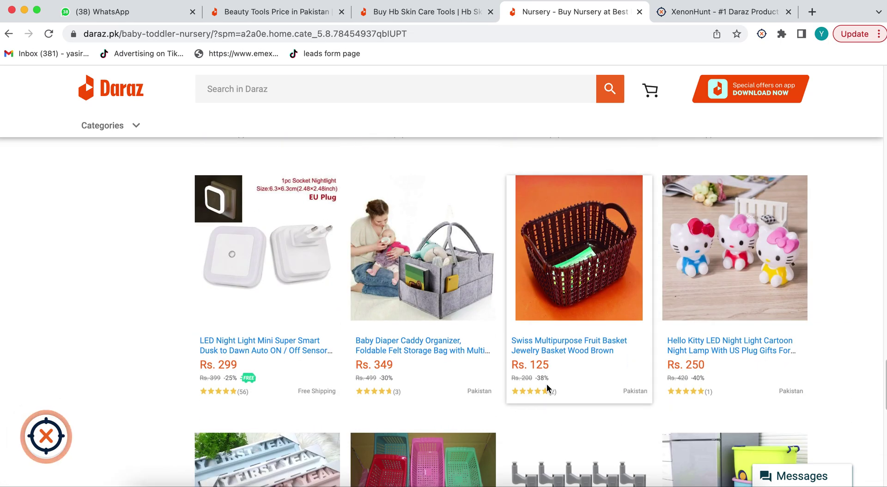
pyautogui.scroll(-9, 547, 383)
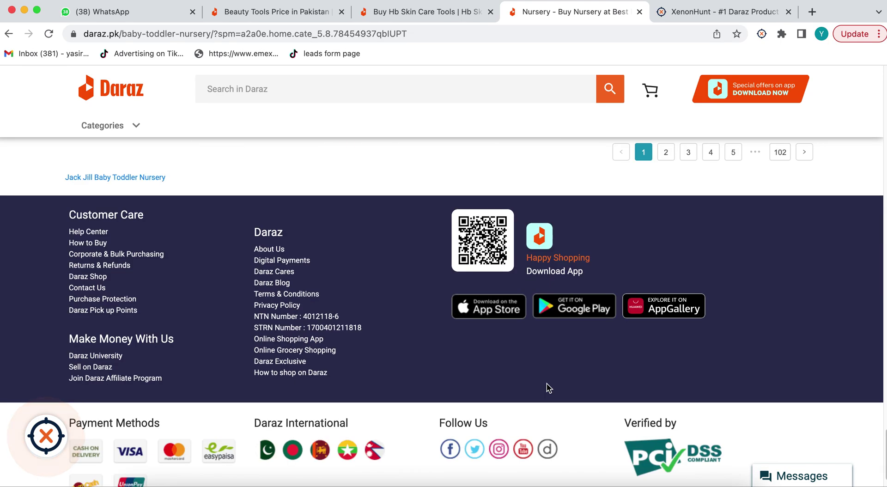
pyautogui.scroll(20, 548, 370)
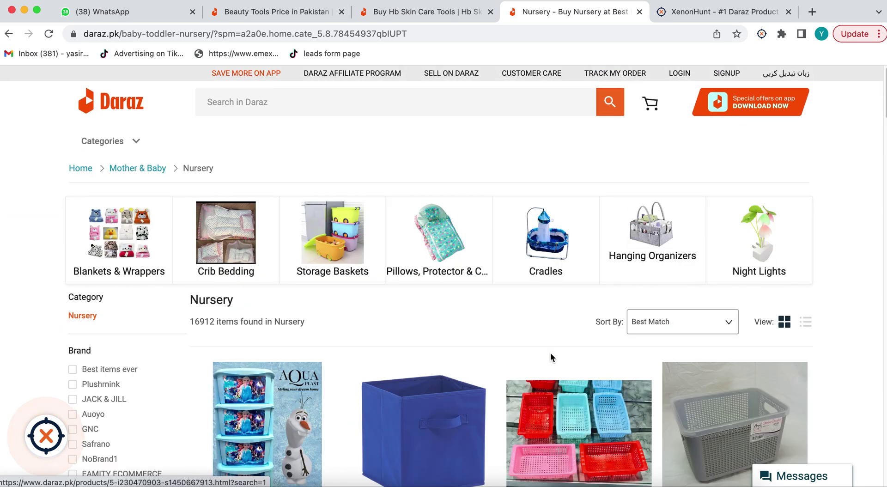
# Step: Search Daraz for the suggested keyword "u shape toothbrush for kids" and run XenonHunt on the results
pyautogui.click(326, 104)
pyautogui.write('U SHAPE')
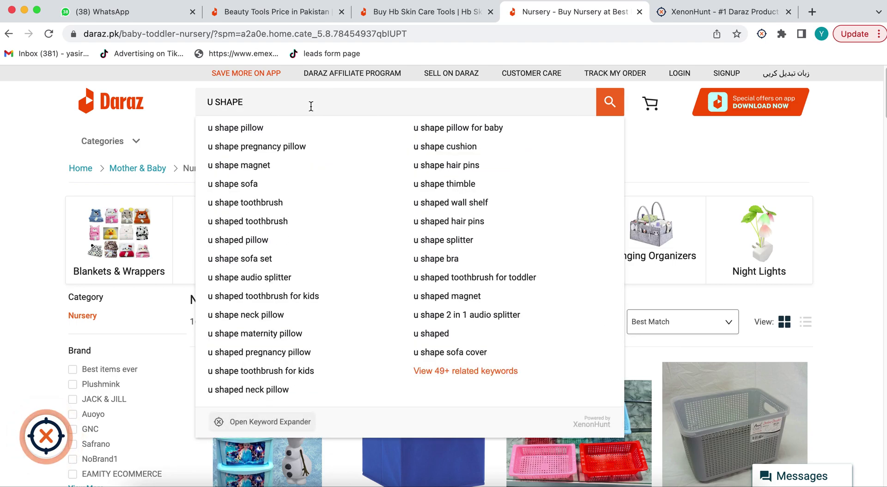
pyautogui.write(' CHO')
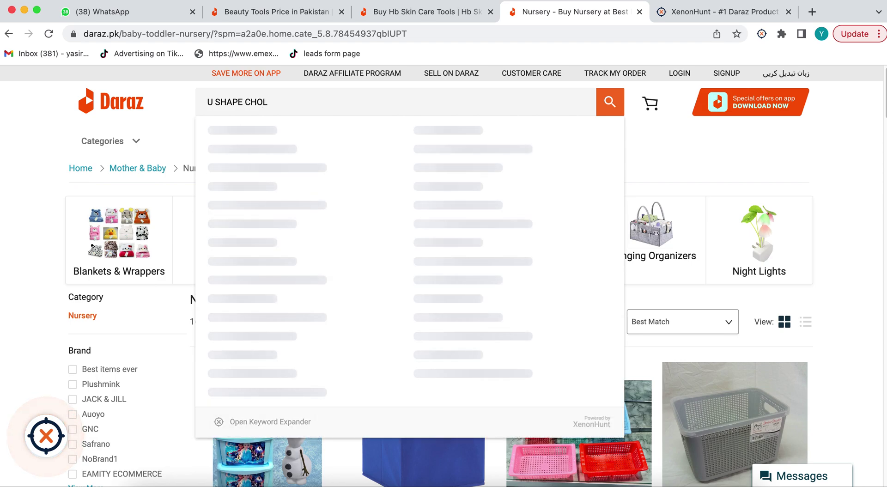
pyautogui.press('BackSpace')
pyautogui.write('IL')
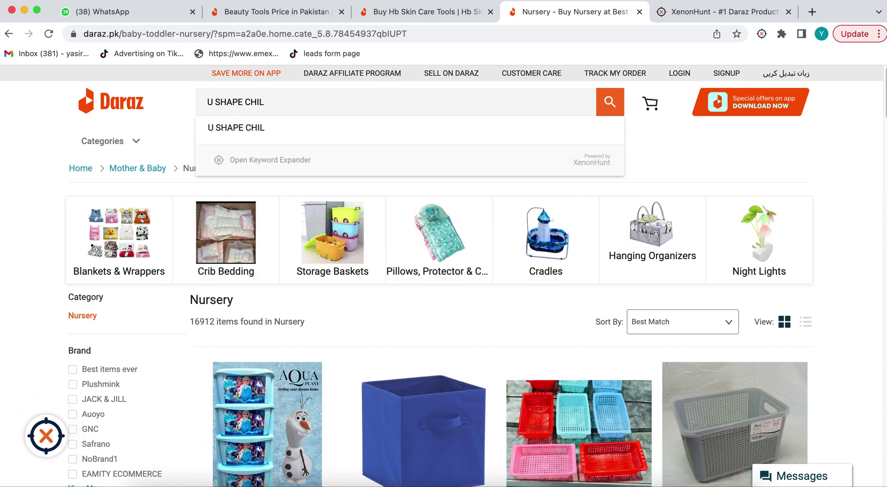
pyautogui.press('BackSpace')
pyautogui.press('BackSpace')
pyautogui.press('BackSpace')
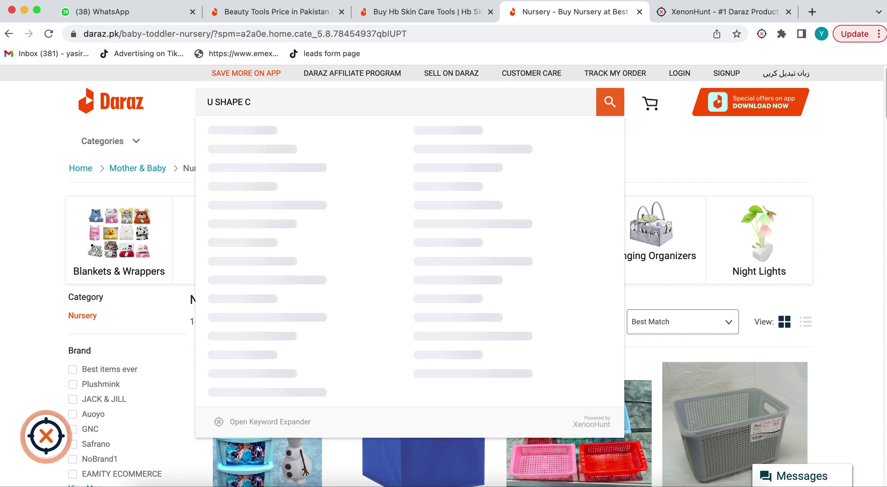
pyautogui.press('BackSpace')
pyautogui.write('TOOTH')
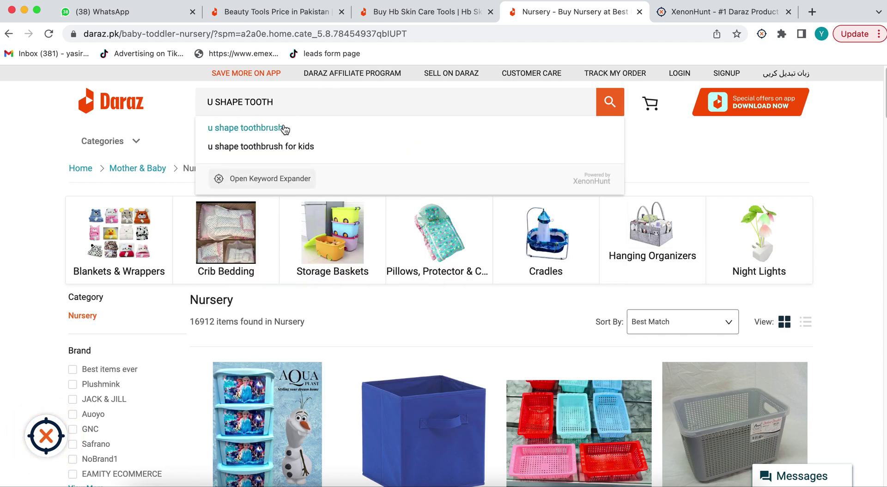
pyautogui.click(308, 146)
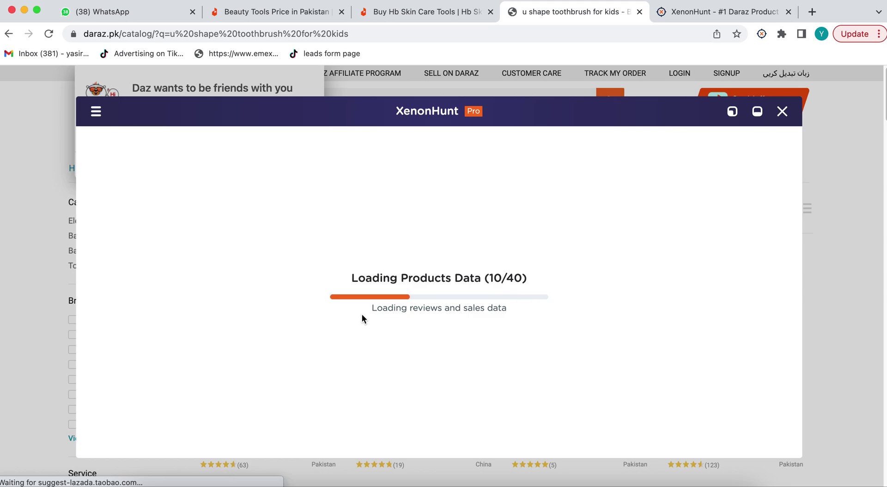
pyautogui.moveTo(363, 319)
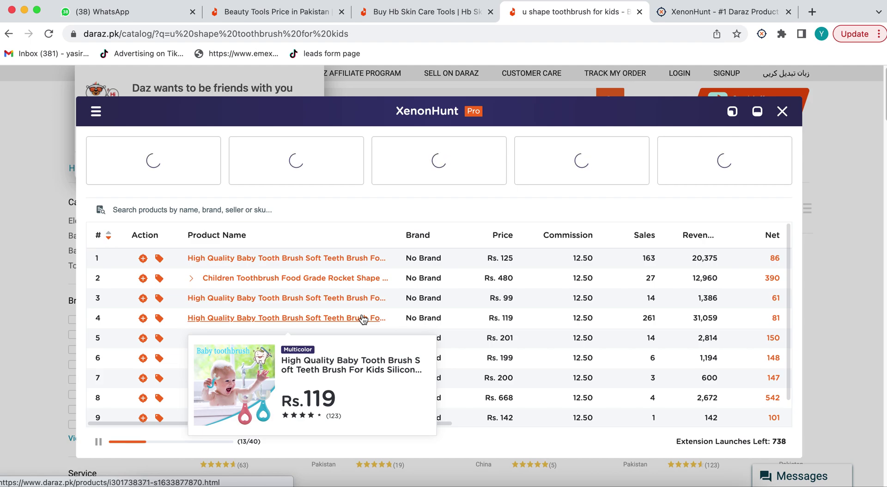
# Step: Compare the sales figures of the toothbrush listings in the XenonHunt results, focusing on the best-selling ones
pyautogui.scroll(-2, 667, 356)
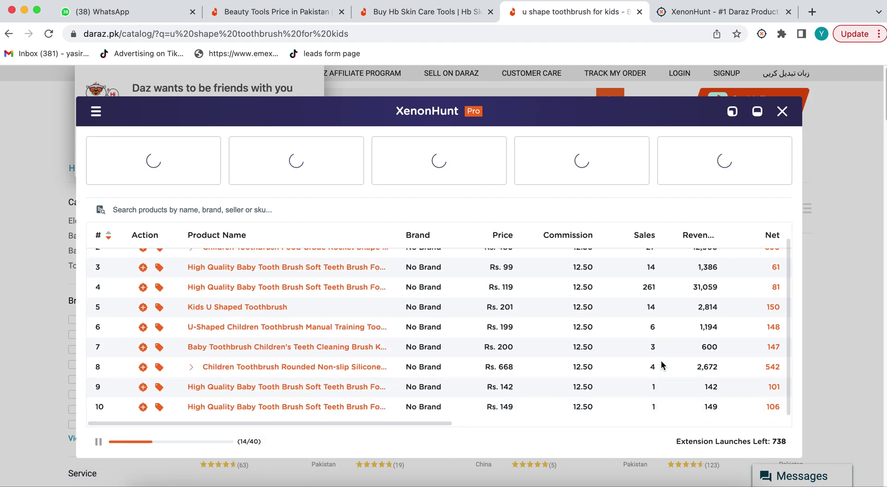
pyautogui.scroll(2, 652, 361)
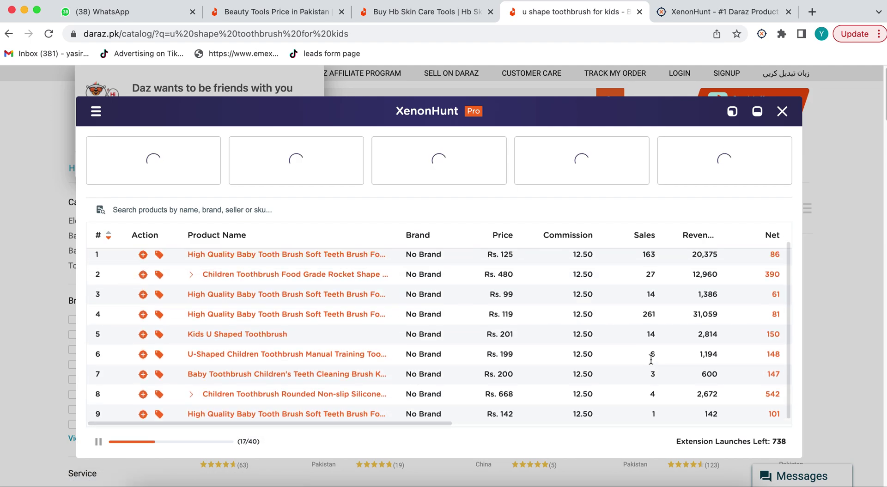
pyautogui.doubleClick(648, 258)
pyautogui.doubleClick(648, 318)
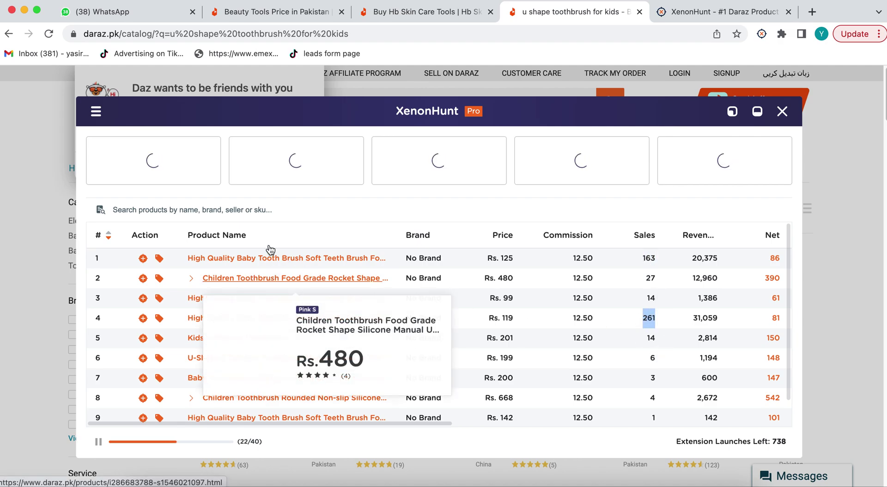
# Step: Close the XenonHunt results and switch to the Handmade browser profile
pyautogui.click(782, 111)
pyautogui.click(560, 308)
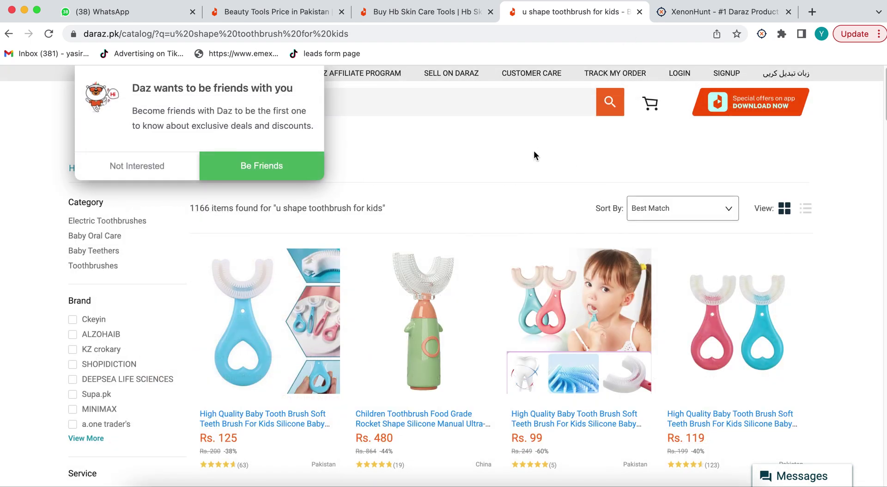
pyautogui.click(821, 34)
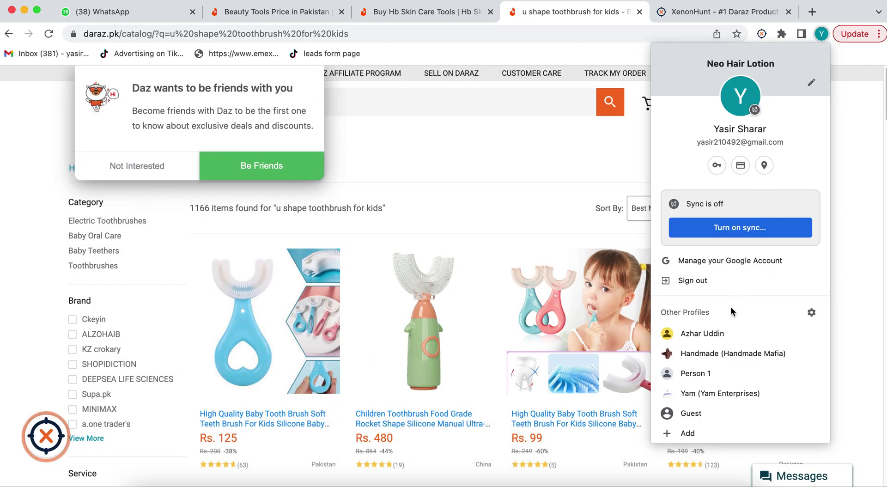
pyautogui.click(717, 356)
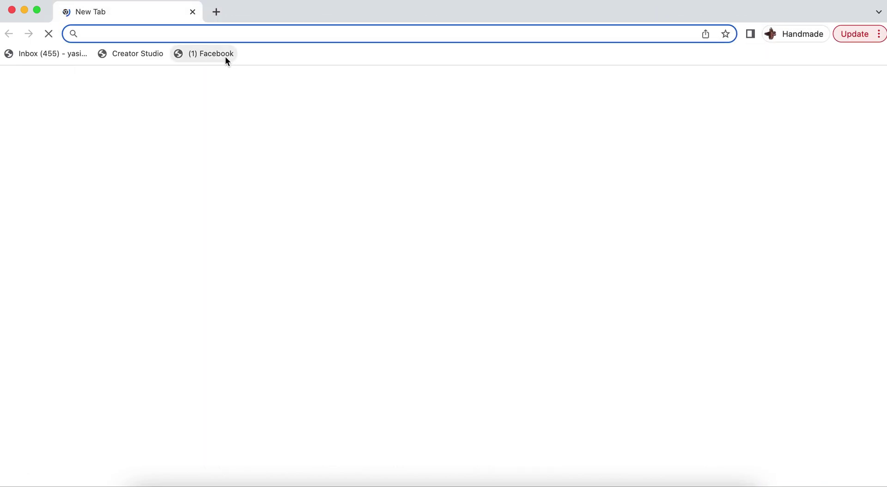
# Step: Open Facebook and search for the suggested term "Daraz Online Shopping"
pyautogui.click(225, 56)
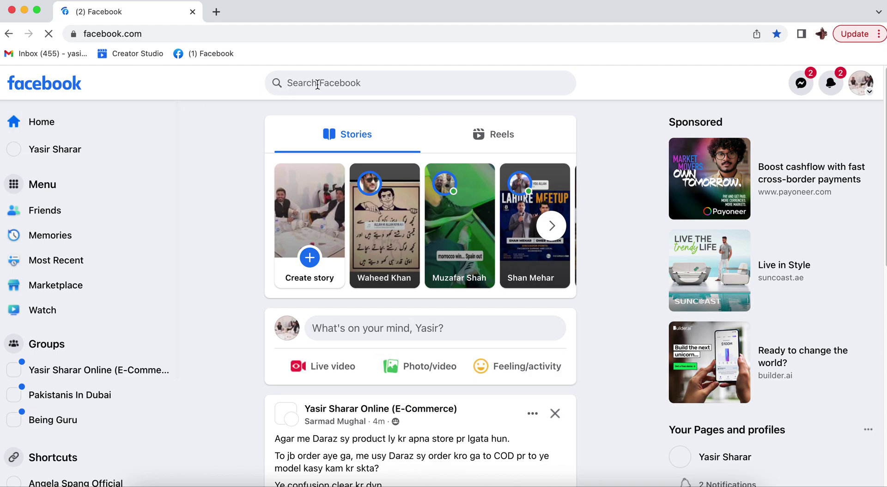
pyautogui.write('DARAZ')
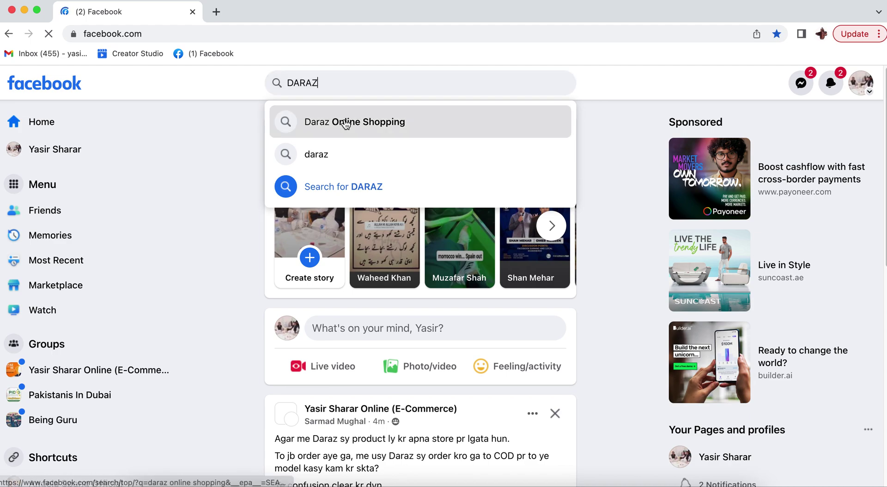
pyautogui.click(345, 123)
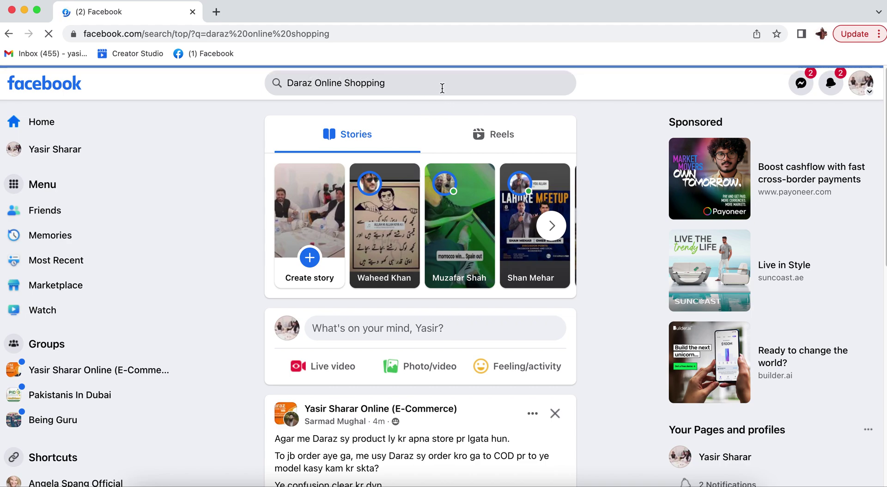
pyautogui.click(415, 84)
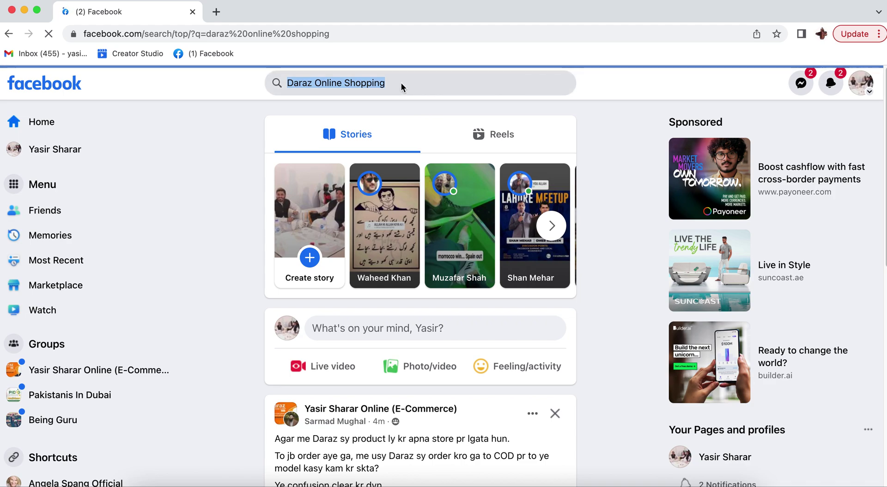
pyautogui.click(388, 83)
pyautogui.press('BackSpace')
pyautogui.press('BackSpace')
pyautogui.press('BackSpace')
pyautogui.press('BackSpace')
pyautogui.press('BackSpace')
pyautogui.press('BackSpace')
pyautogui.press('BackSpace')
pyautogui.press('BackSpace')
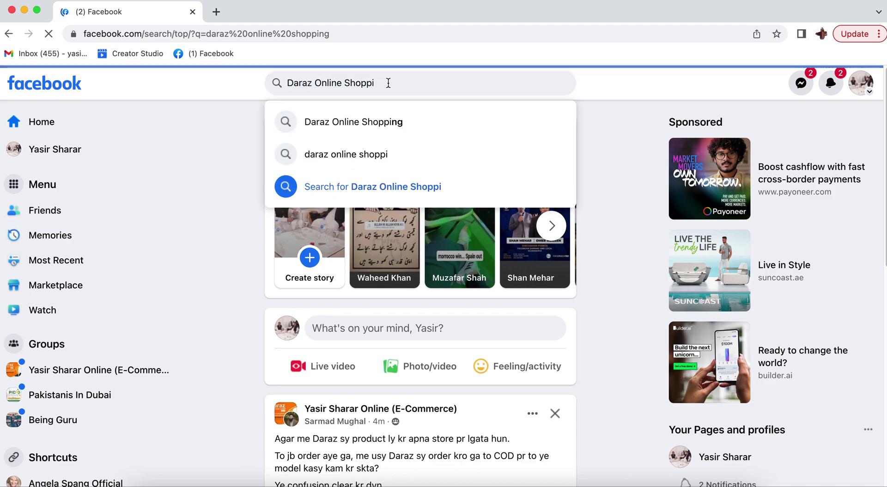
pyautogui.press('BackSpace')
pyautogui.press('BackSpace')
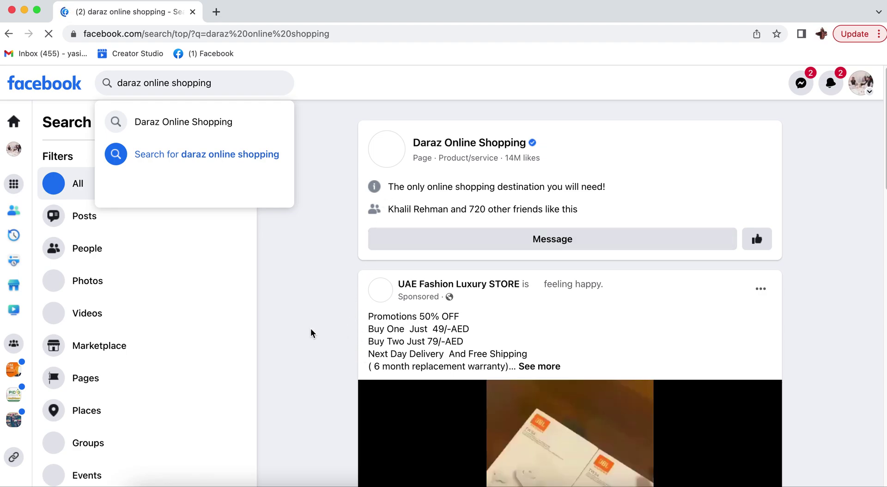
# Step: Dismiss the search suggestions and filter the Facebook search results to Groups
pyautogui.click(314, 285)
pyautogui.scroll(-2, 308, 280)
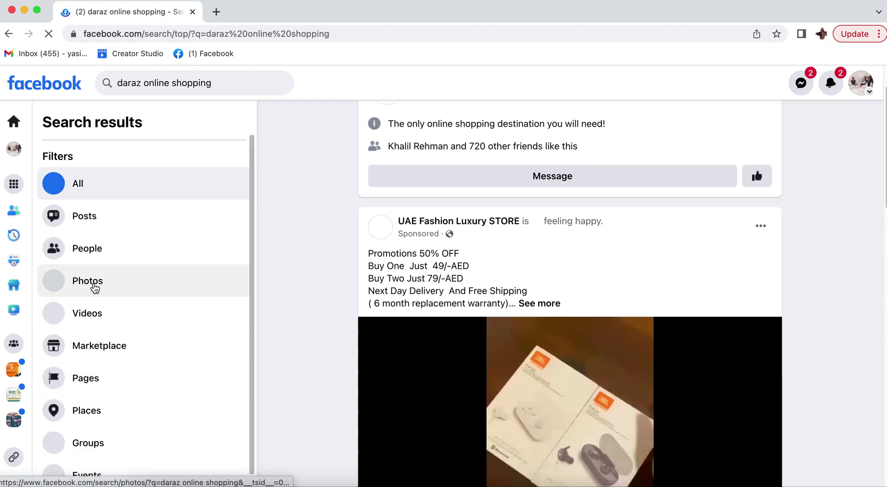
pyautogui.scroll(-1, 124, 344)
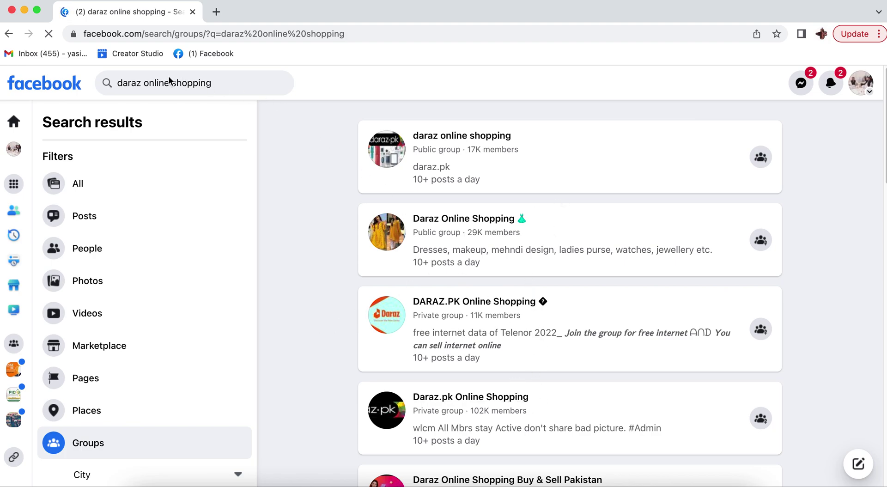
# Step: Change the Facebook search query to "daraz SELLER" and run the search
pyautogui.click(183, 83)
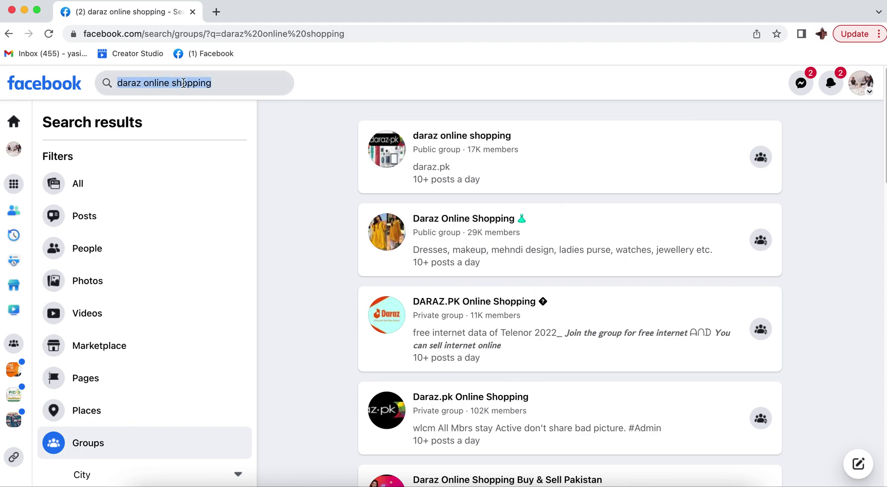
pyautogui.click(235, 82)
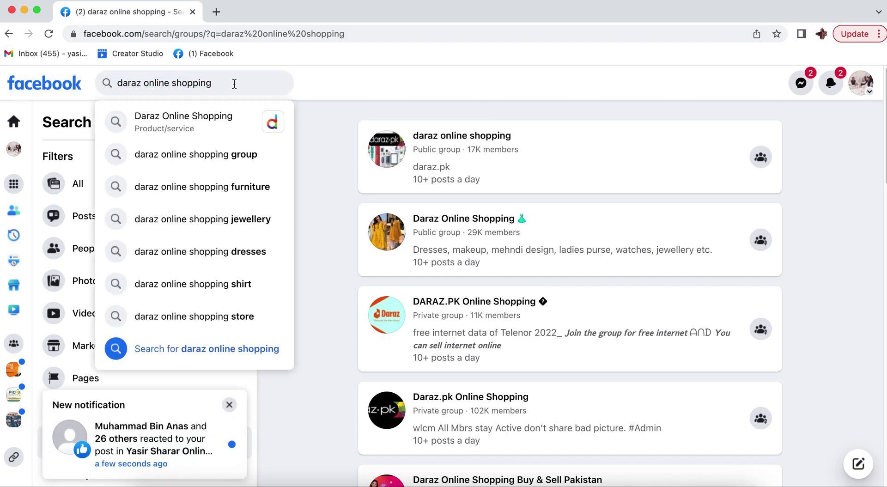
pyautogui.press('BackSpace')
pyautogui.press('BackSpace')
pyautogui.press('BackSpace')
pyautogui.press('BackSpace')
pyautogui.press('BackSpace')
pyautogui.press('BackSpace')
pyautogui.press('BackSpace')
pyautogui.press('BackSpace')
pyautogui.press('BackSpace')
pyautogui.press('BackSpace')
pyautogui.press('BackSpace')
pyautogui.press('BackSpace')
pyautogui.press('BackSpace')
pyautogui.press('BackSpace')
pyautogui.press('BackSpace')
pyautogui.press('BackSpace')
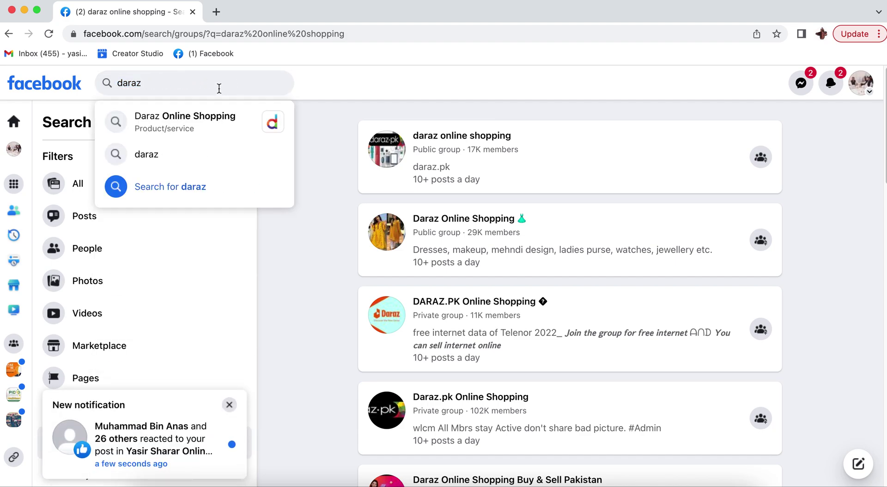
pyautogui.write('SELLER')
pyautogui.press('Return')
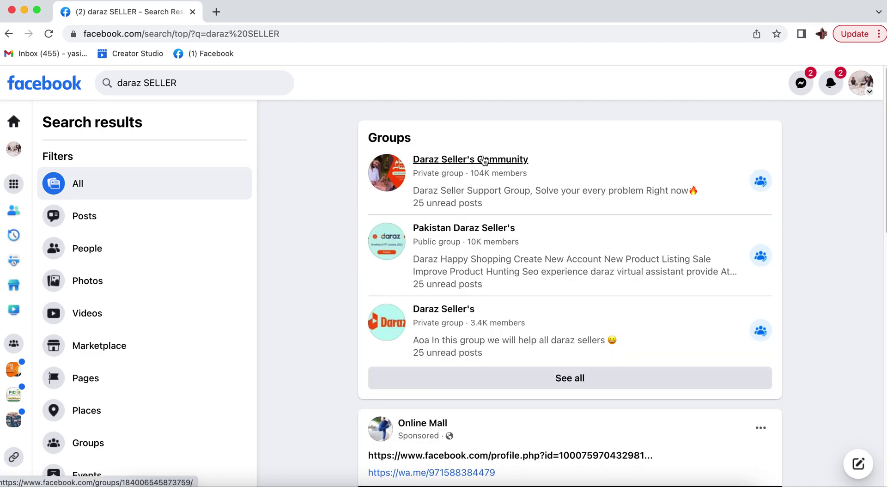
# Step: Open the Daraz Seller's Community group from the results and look over its main page
pyautogui.click(485, 162)
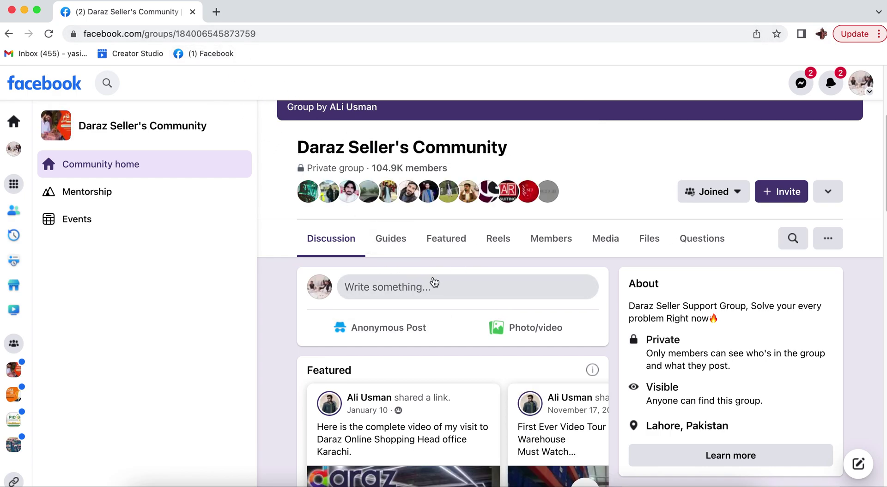
pyautogui.scroll(-2, 458, 270)
pyautogui.scroll(3, 471, 233)
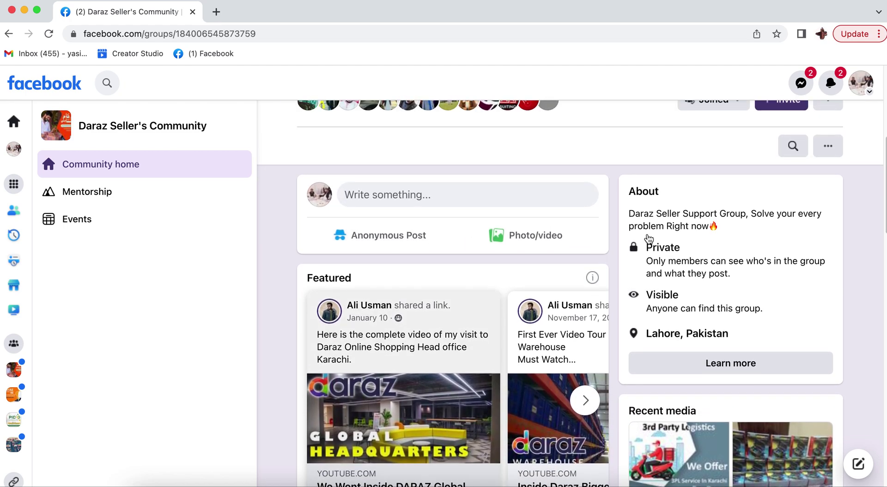
# Step: Search within the Daraz Seller's Community group for "derma roller"
pyautogui.click(792, 216)
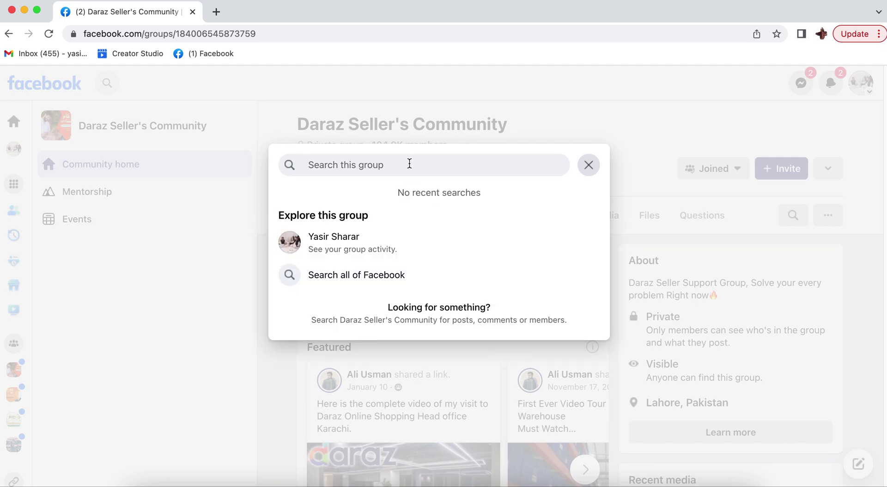
pyautogui.write('derm')
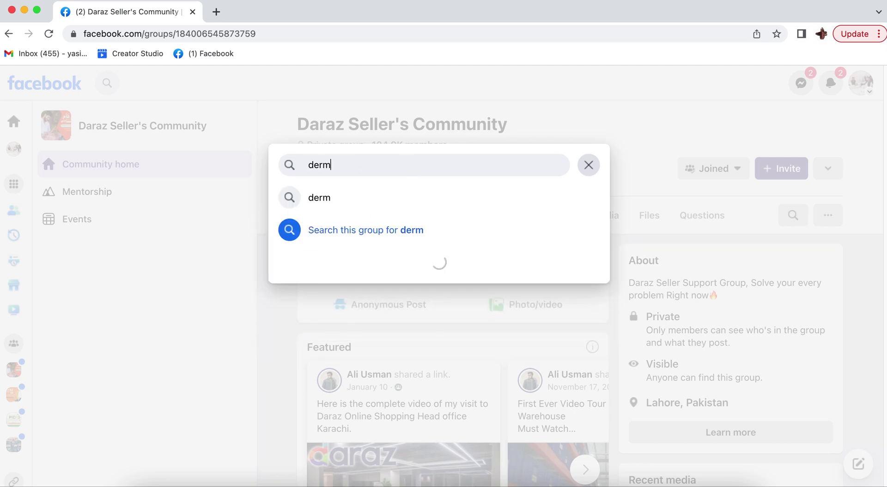
pyautogui.write('a roller')
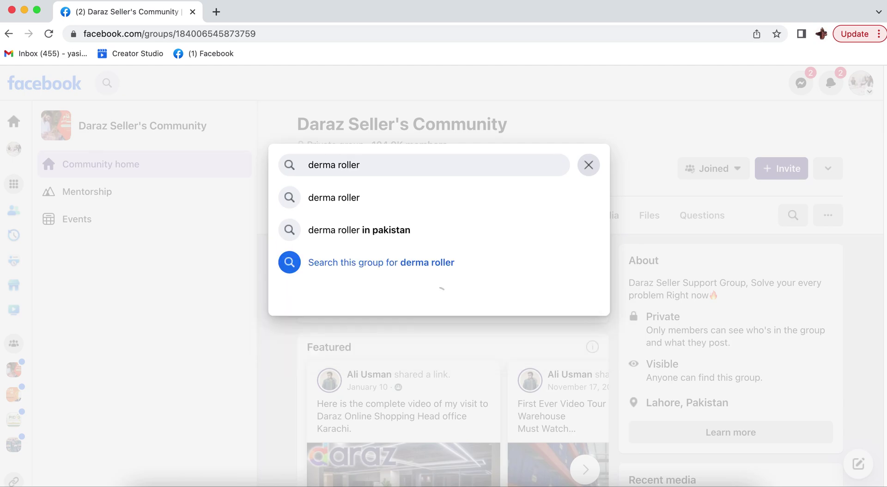
pyautogui.press('Return')
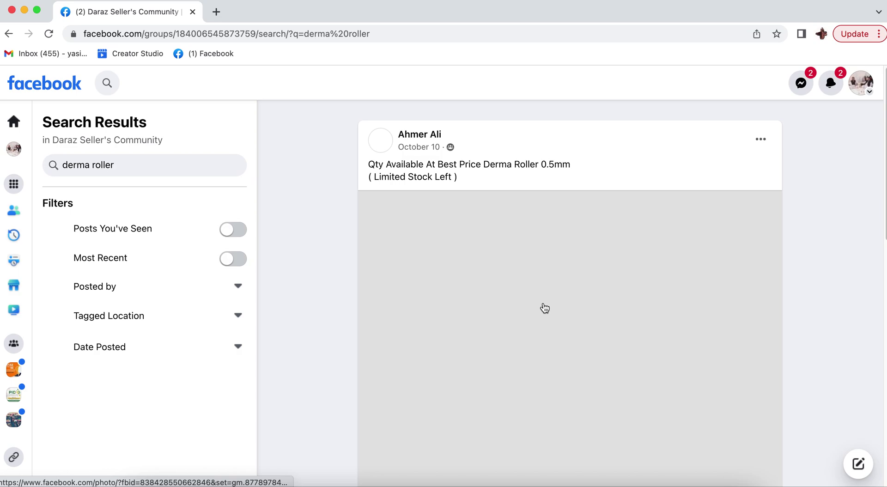
# Step: Look through the first derma roller posts in the group for suppliers offering stock or wholesale prices
pyautogui.moveTo(375, 164); pyautogui.dragTo(503, 175)
pyautogui.click(572, 171)
pyautogui.scroll(-10, 571, 166)
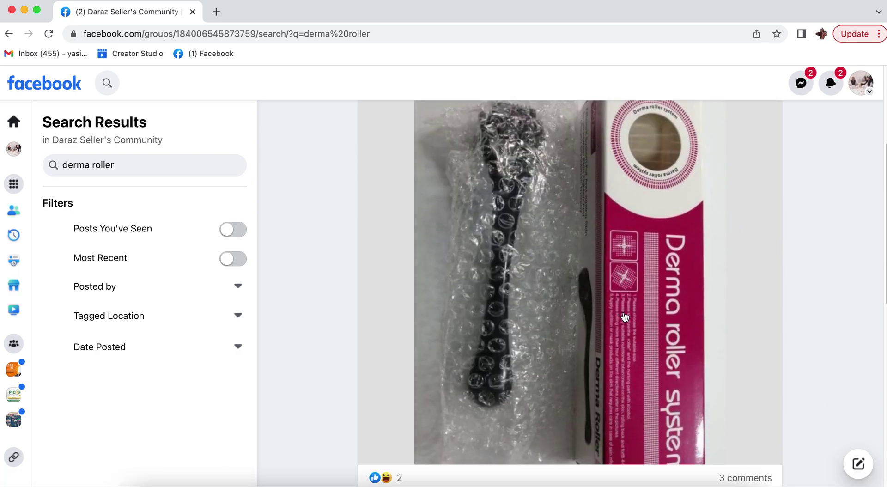
pyautogui.scroll(-3, 512, 378)
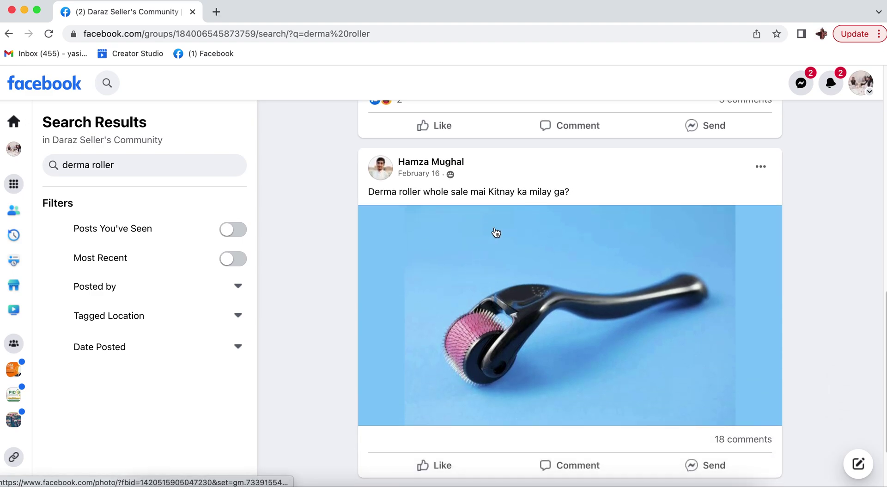
pyautogui.scroll(-5, 568, 259)
pyautogui.scroll(5, 519, 324)
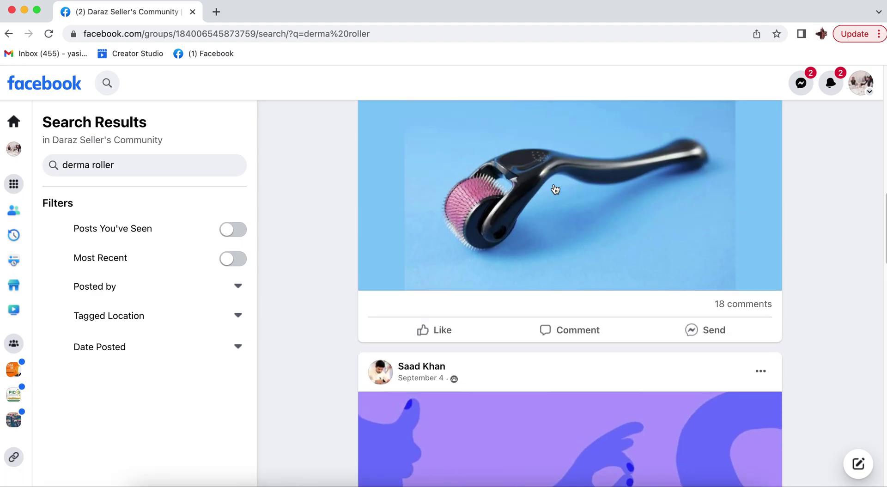
# Step: Open the comments on the post asking for the derma roller wholesale price and check the supplier who answered
pyautogui.moveTo(450, 207); pyautogui.dragTo(571, 207)
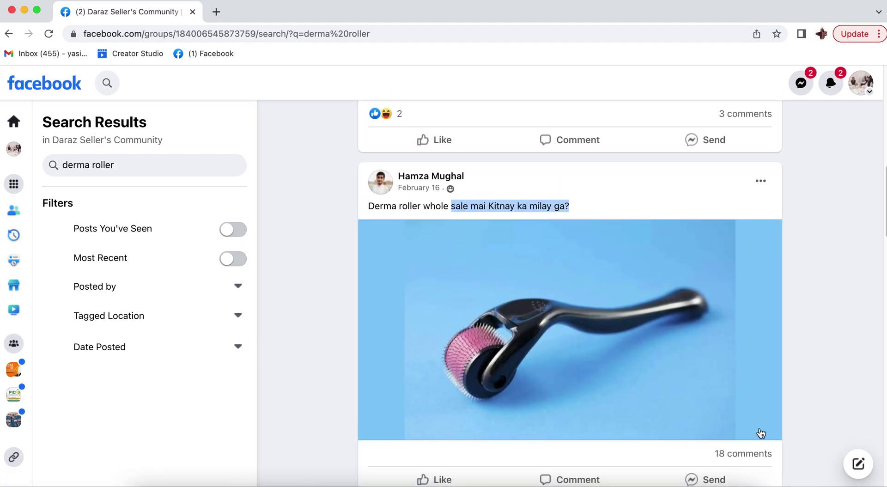
pyautogui.click(751, 457)
pyautogui.scroll(-7, 603, 224)
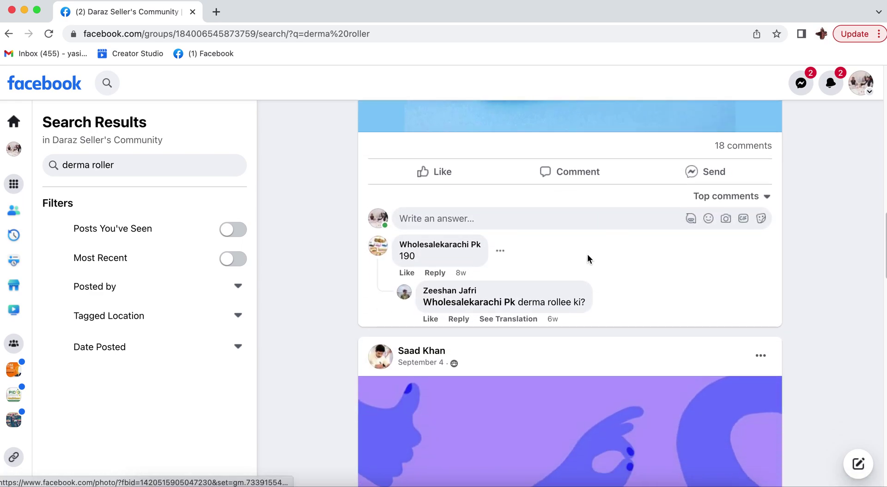
pyautogui.scroll(-4, 529, 288)
pyautogui.scroll(1, 436, 199)
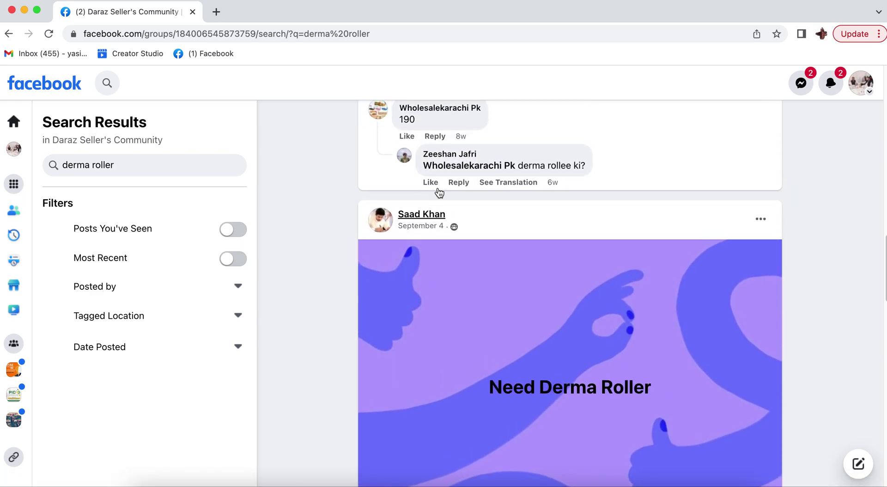
pyautogui.moveTo(467, 115)
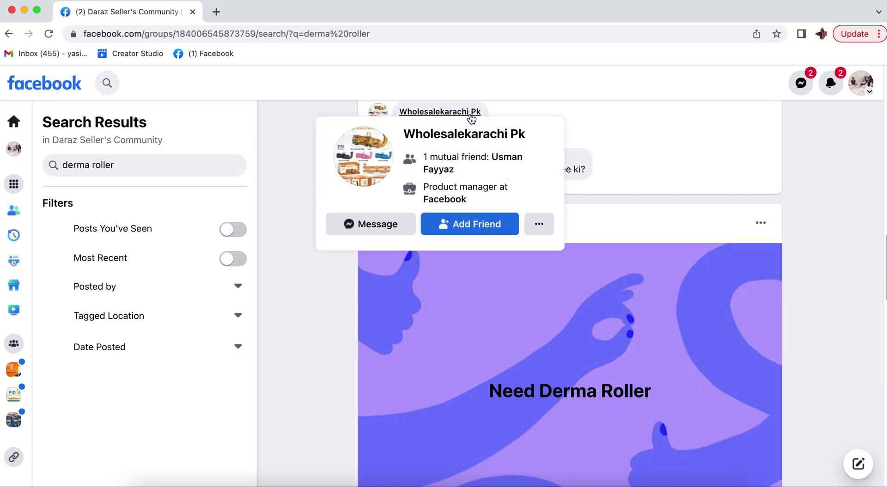
# Step: Browse further down the group's derma roller posts for more requests and supplier offers
pyautogui.scroll(-4, 420, 347)
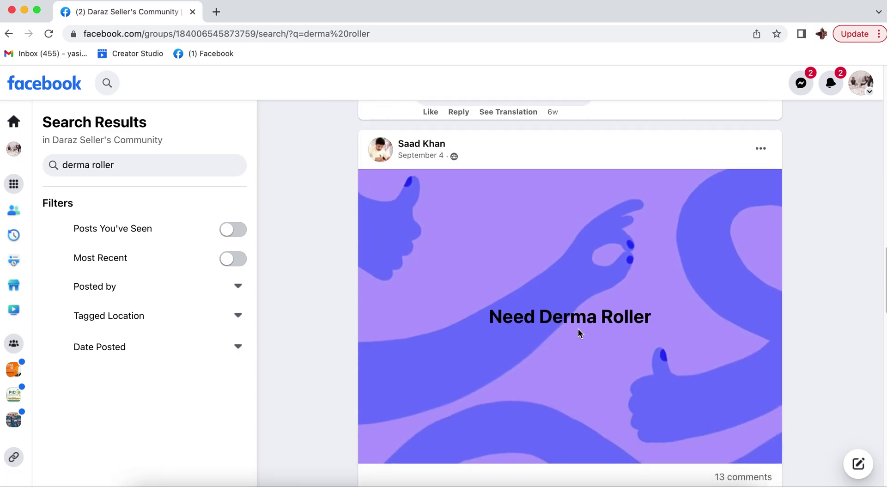
pyautogui.scroll(-10, 708, 427)
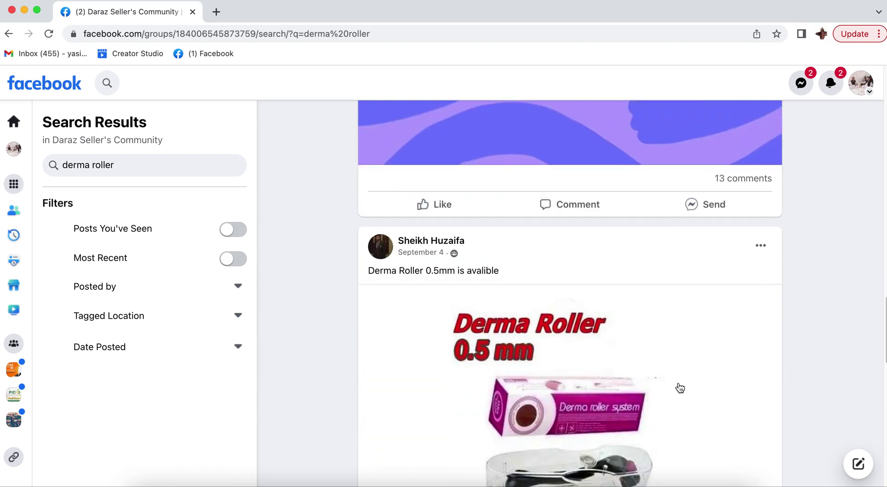
pyautogui.scroll(7, 615, 375)
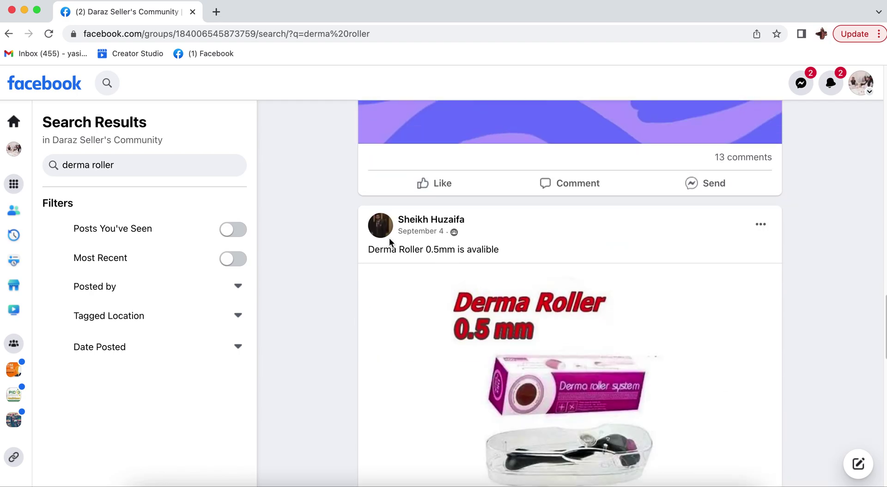
pyautogui.scroll(-9, 484, 259)
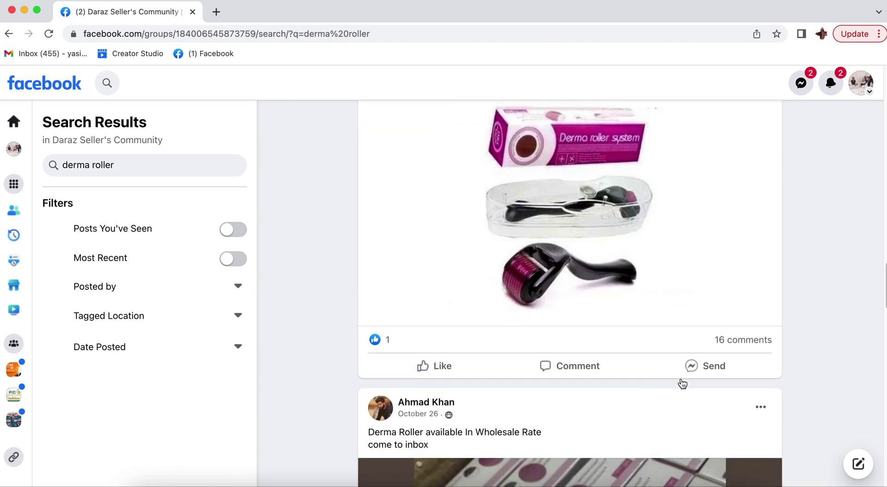
# Step: Check the derma roller wholesale-rate post and the first result offering 0.5mm derma rollers at the best price
pyautogui.scroll(-4, 541, 366)
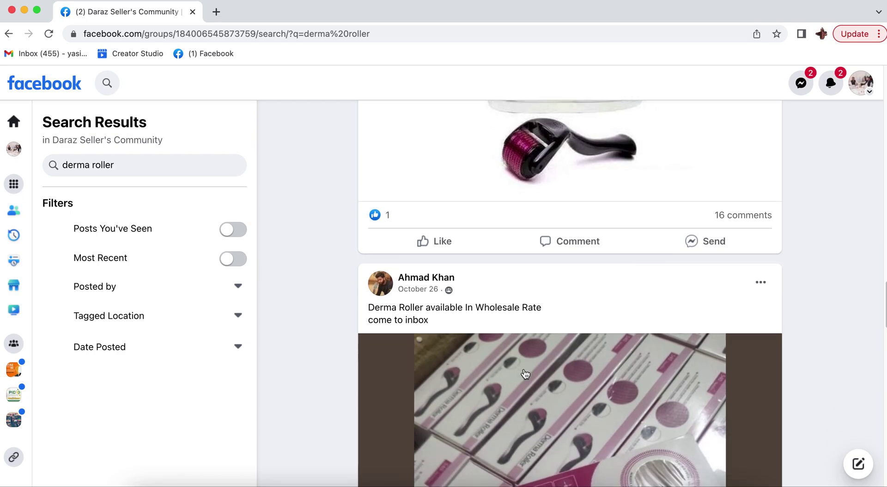
pyautogui.scroll(-6, 541, 366)
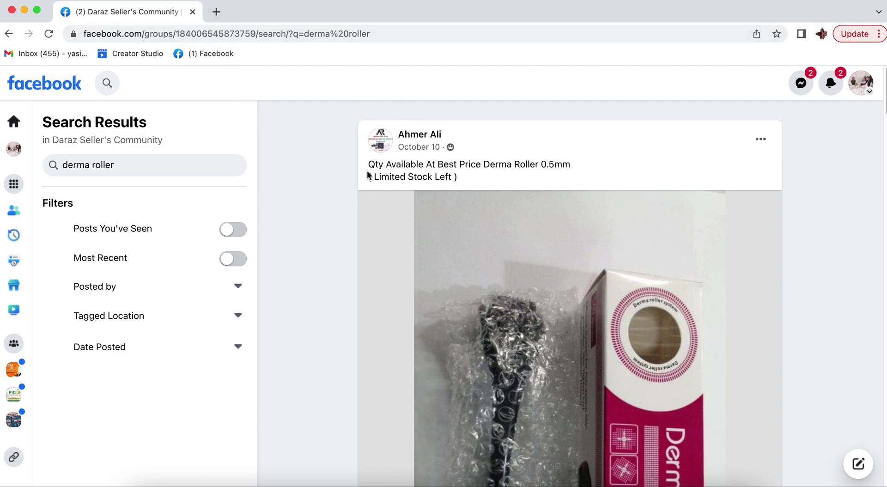
pyautogui.moveTo(368, 161); pyautogui.dragTo(473, 189)
pyautogui.click(302, 191)
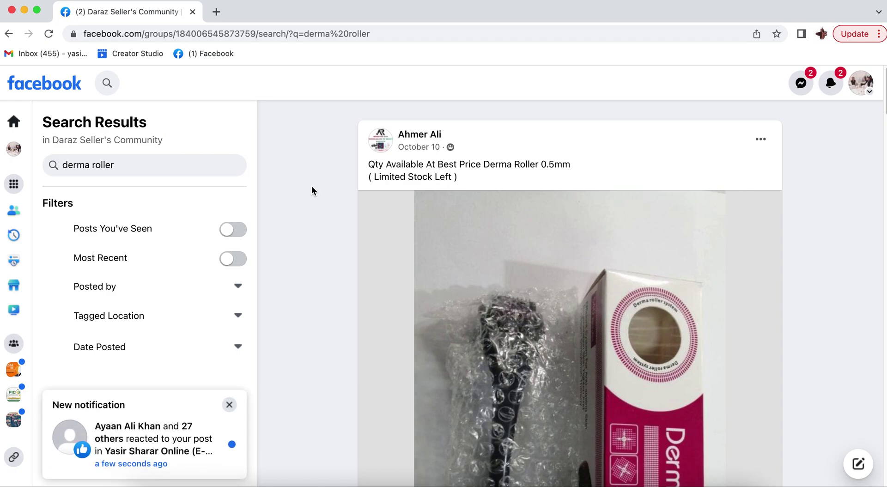
# Step: Open the SkillsPanda Shopify course page at skillspanda.com/courses/shopify in a new browser tab
pyautogui.click(216, 11)
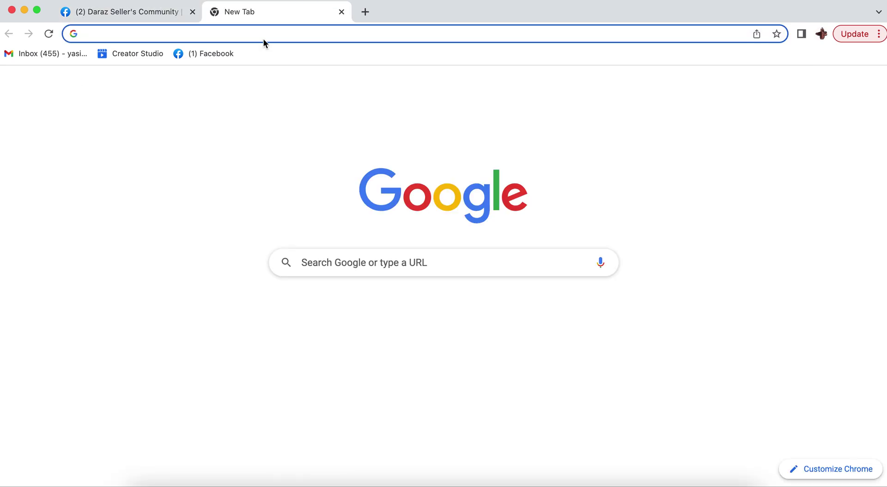
pyautogui.write('skillspanda')
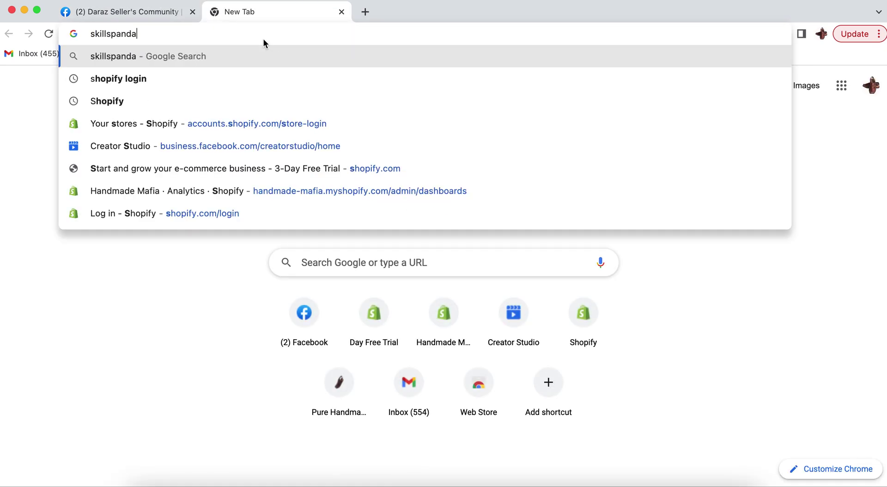
pyautogui.write('.com')
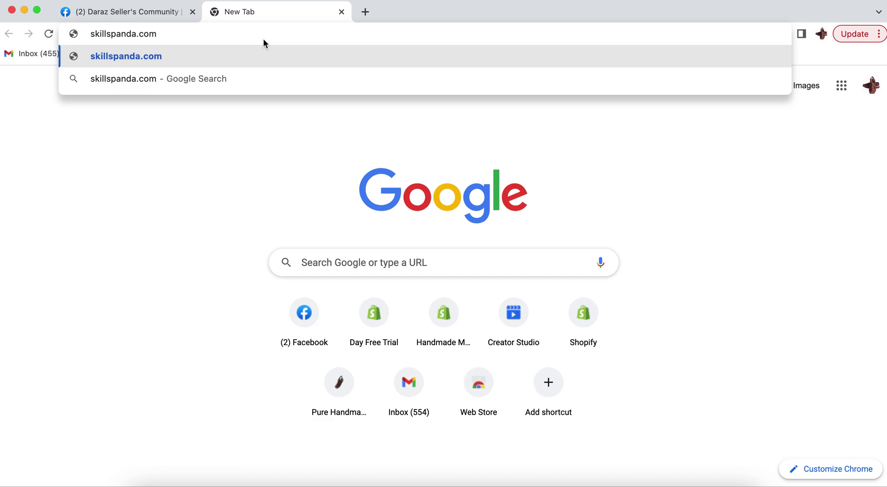
pyautogui.write('/sho[pify')
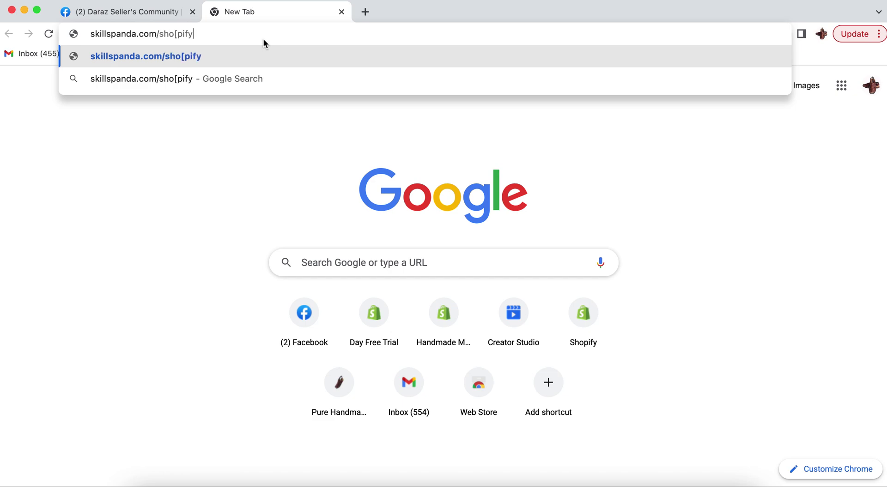
pyautogui.press('Return')
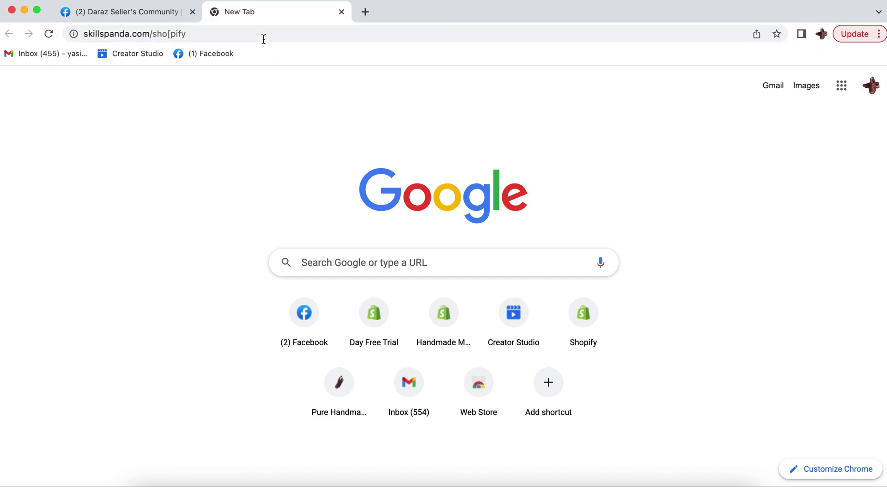
pyautogui.click(172, 33)
pyautogui.press('Return')
pyautogui.click(178, 35)
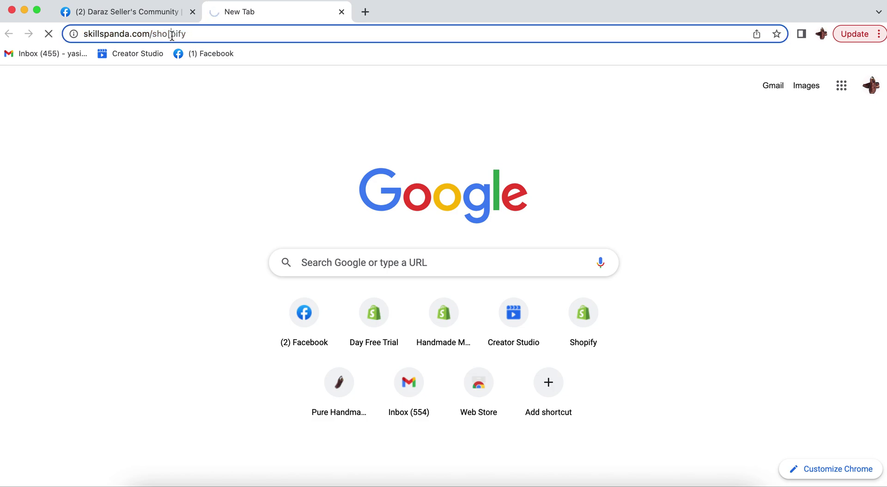
pyautogui.click(174, 35)
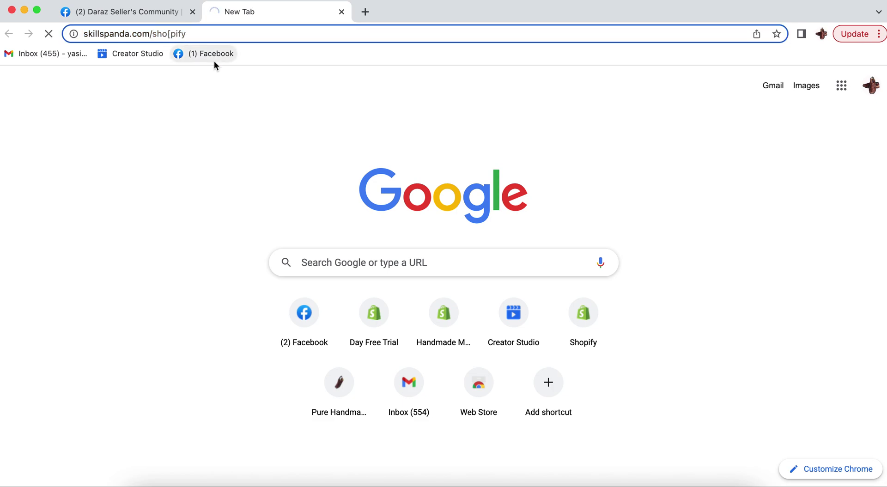
pyautogui.press('BackSpace')
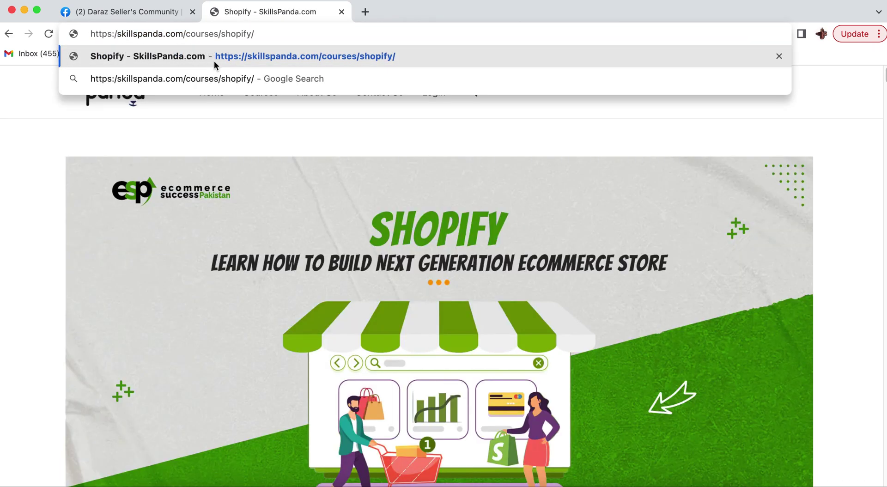
pyautogui.click(240, 152)
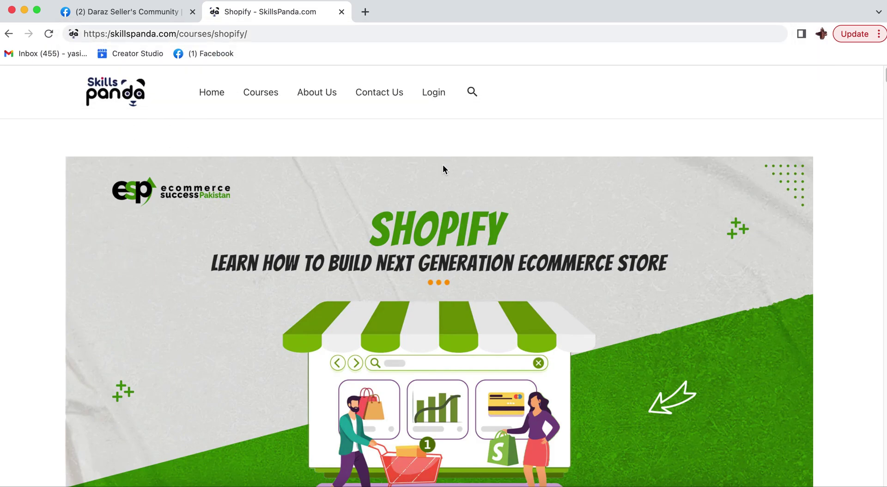
# Step: Read the Shopify course overview, including its enrollment status, price and description
pyautogui.scroll(-8, 560, 279)
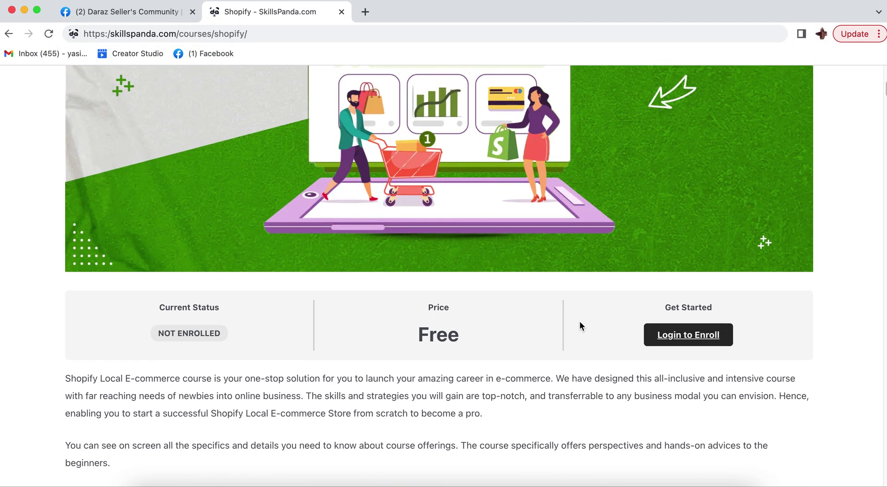
pyautogui.scroll(-1, 529, 341)
pyautogui.scroll(-15, 691, 253)
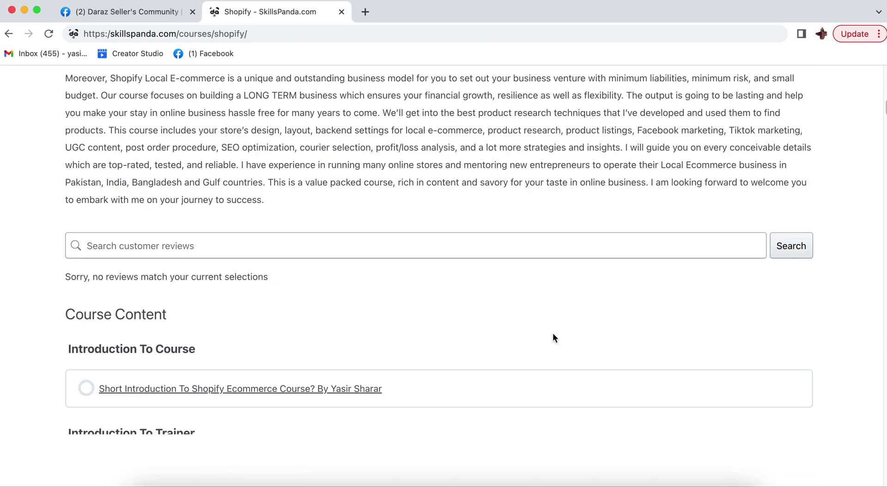
pyautogui.scroll(2, 383, 268)
pyautogui.scroll(2, 178, 231)
# Step: Review the opening course lessons, from Introduction To Course through the investment required for a Shopify store
pyautogui.scroll(-3, 174, 317)
pyautogui.scroll(-4, 182, 291)
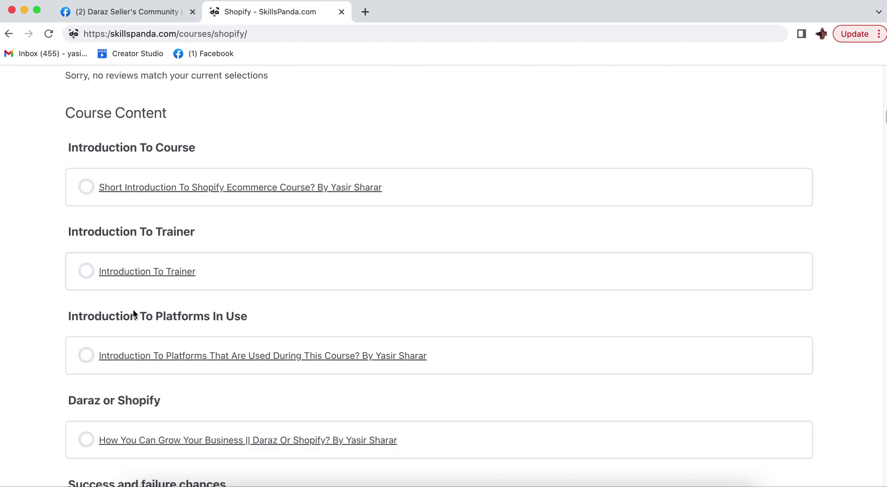
pyautogui.scroll(-2, 162, 273)
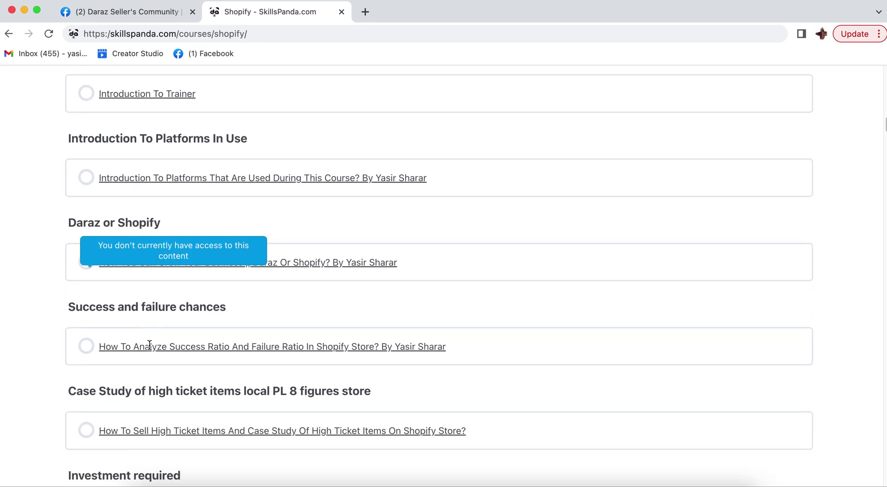
pyautogui.scroll(-1, 209, 302)
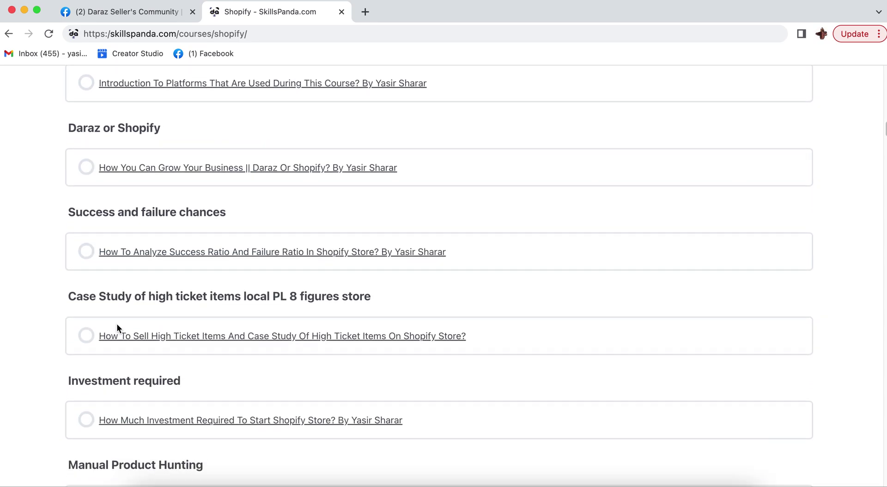
pyautogui.scroll(-1, 212, 294)
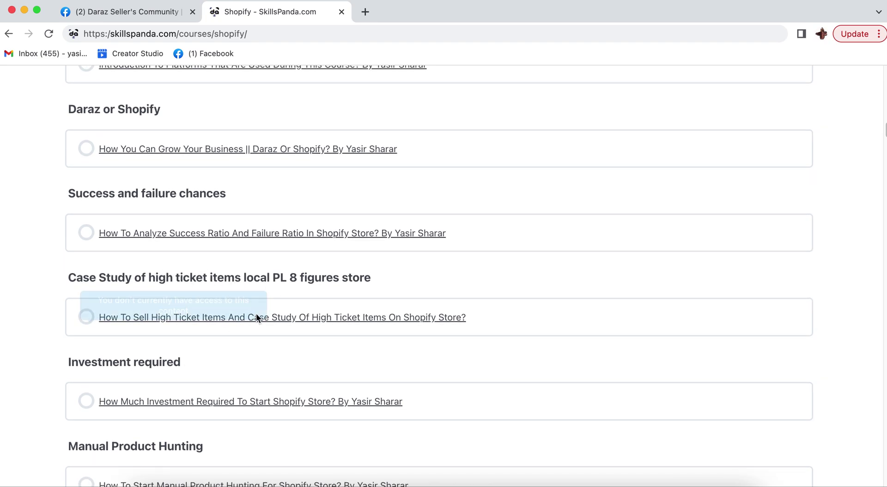
pyautogui.scroll(-2, 194, 358)
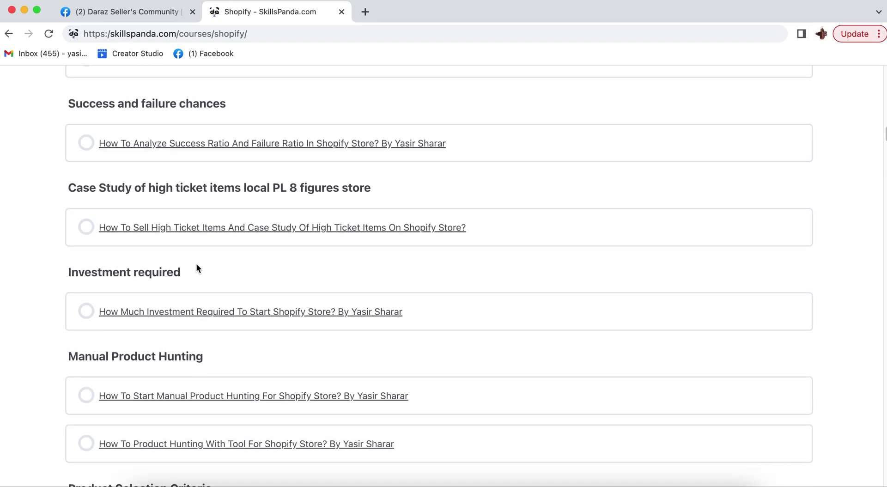
# Step: Review the lessons on product hunting, product selection, Shopify store designing, UGC and Tiktok business manager
pyautogui.scroll(-3, 156, 358)
pyautogui.scroll(1, 146, 351)
pyautogui.scroll(-3, 104, 359)
pyautogui.scroll(-2, 206, 345)
pyautogui.scroll(-1, 116, 321)
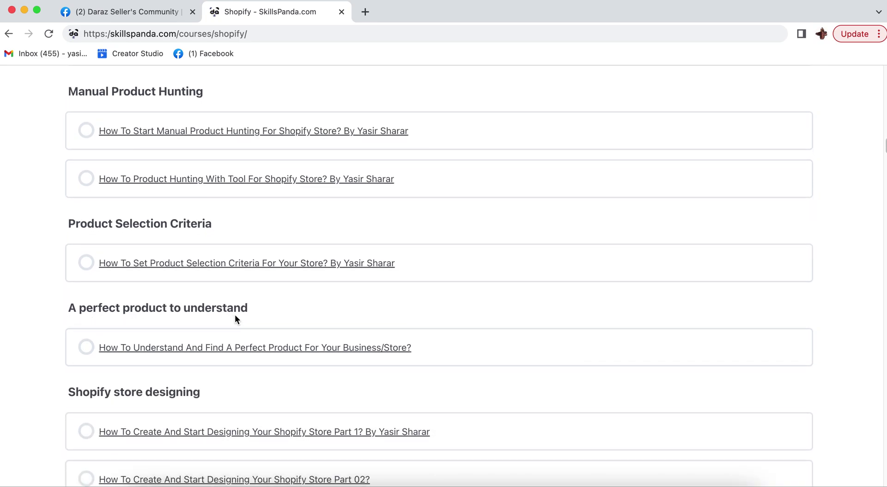
pyautogui.scroll(-2, 264, 323)
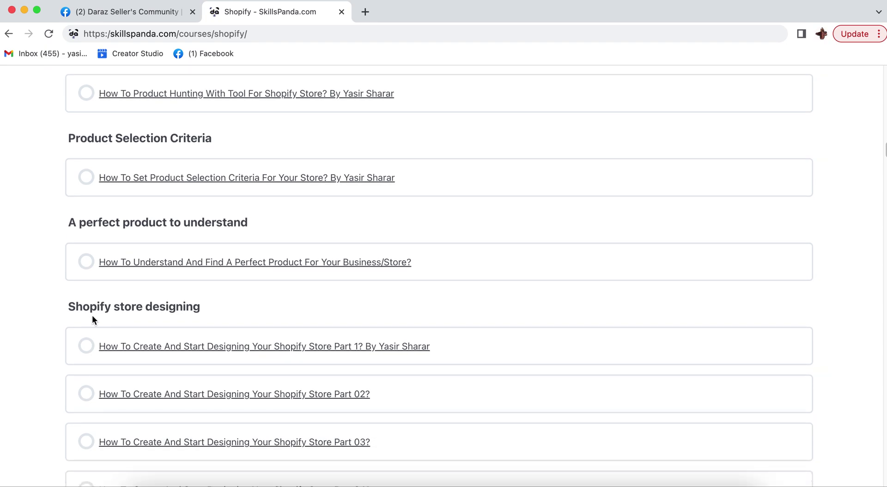
pyautogui.scroll(-4, 184, 315)
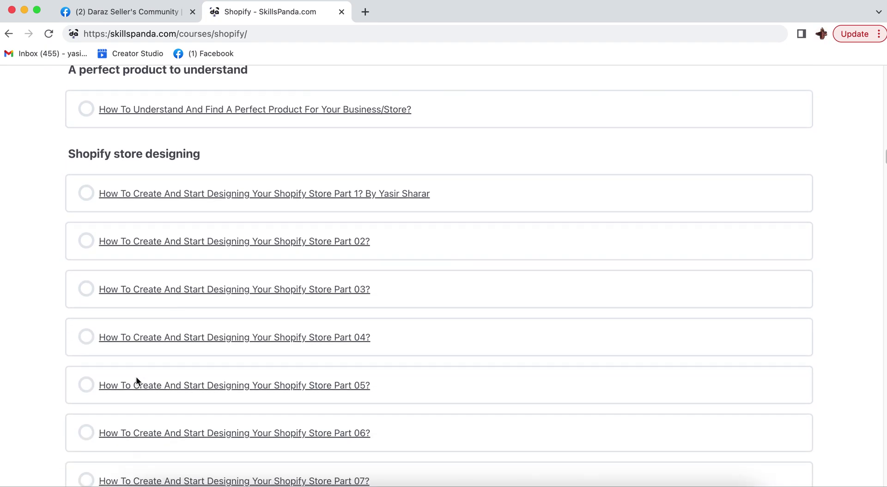
pyautogui.scroll(-6, 137, 376)
pyautogui.scroll(-3, 177, 360)
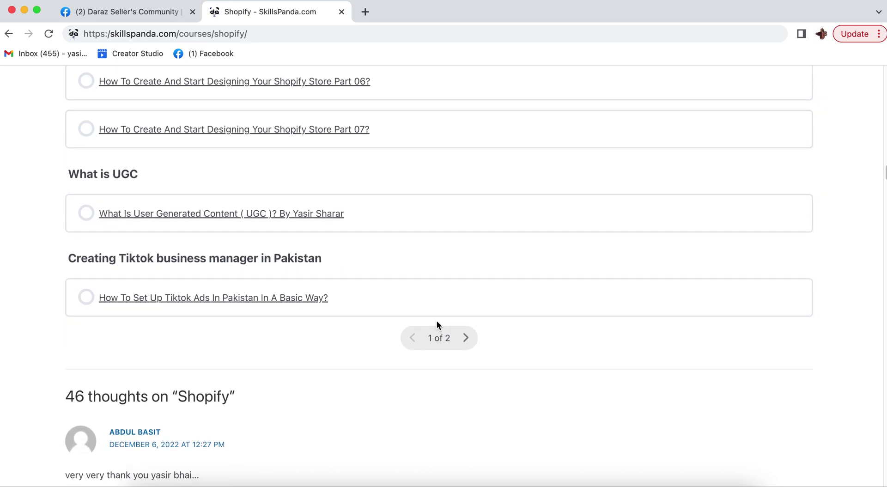
# Step: Open the second page of the course content and review the Tiktok pixel, Facebook ads and courier selection lessons
pyautogui.click(465, 338)
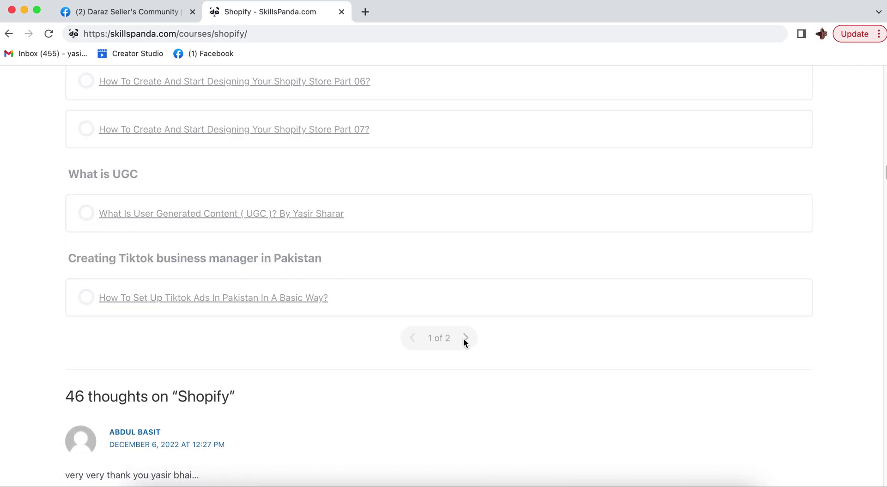
pyautogui.scroll(15, 272, 298)
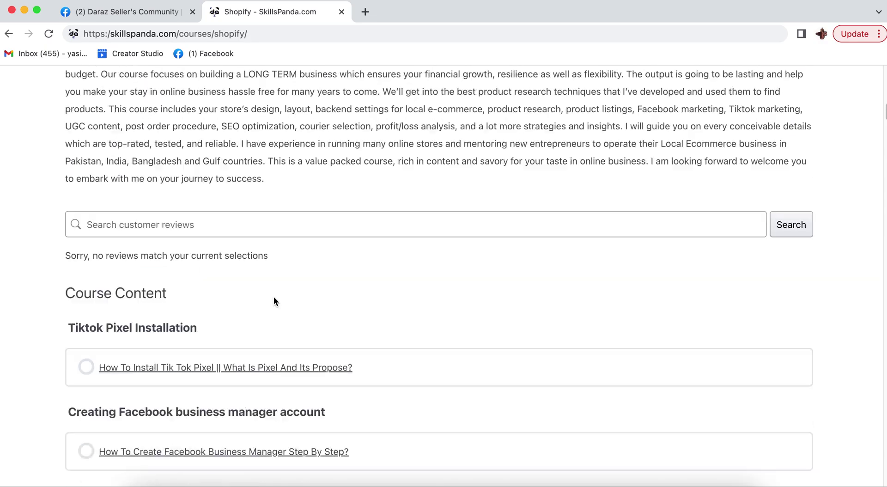
pyautogui.scroll(-6, 274, 300)
pyautogui.scroll(1, 273, 301)
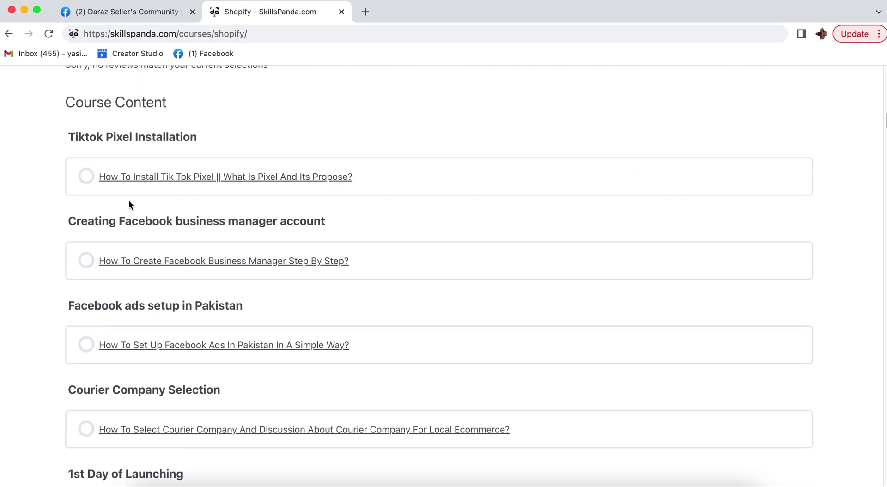
pyautogui.scroll(-1, 113, 216)
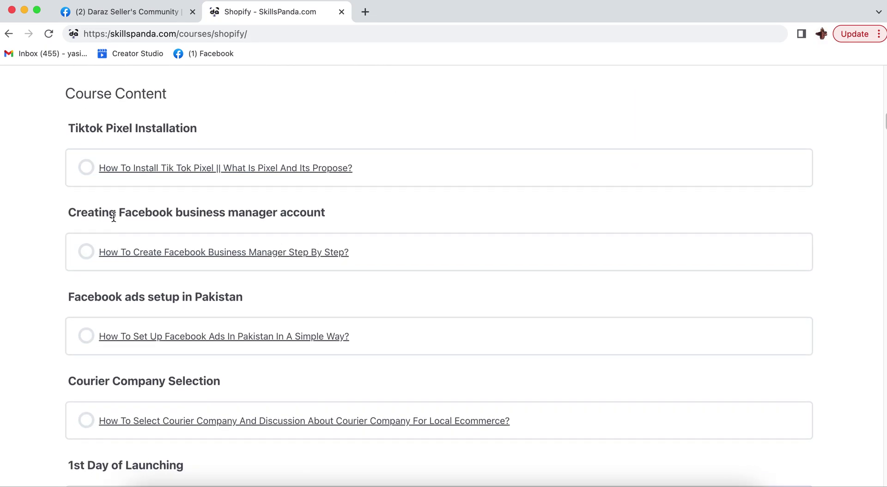
pyautogui.scroll(-3, 170, 293)
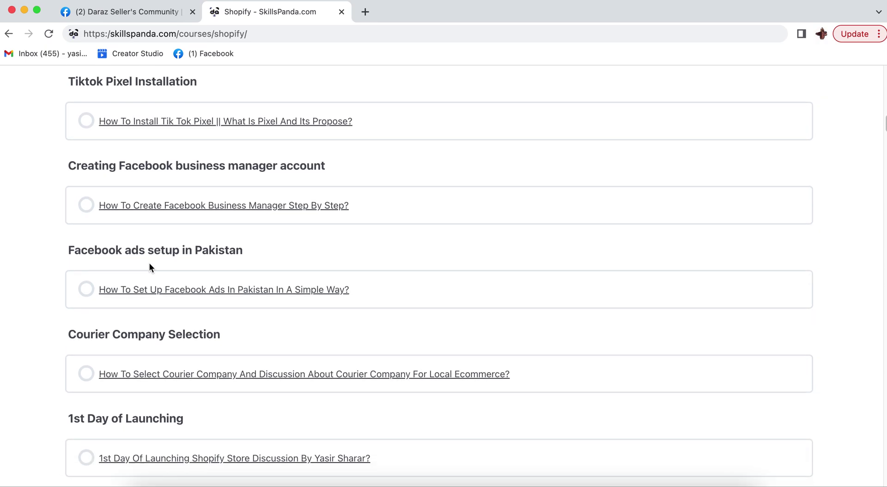
pyautogui.scroll(-3, 151, 301)
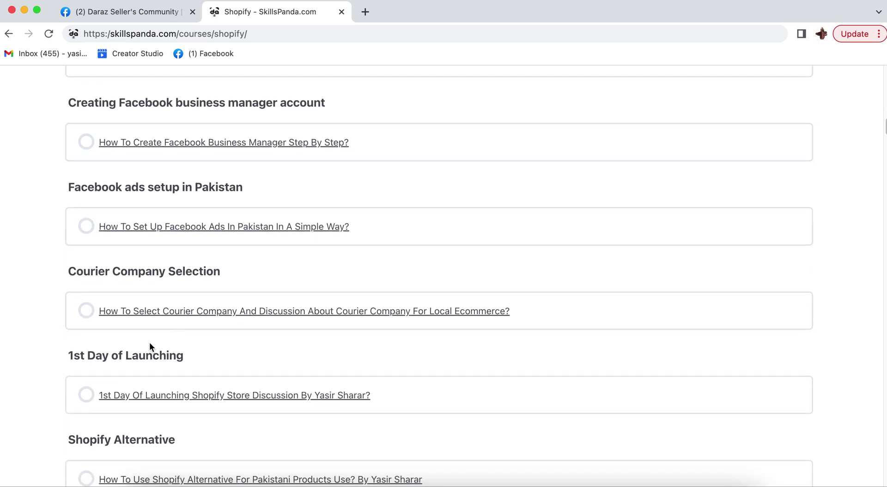
# Step: Review the remaining lessons, from 1st Day of Launching through selling outside Pakistan with the same strategy
pyautogui.scroll(-3, 118, 372)
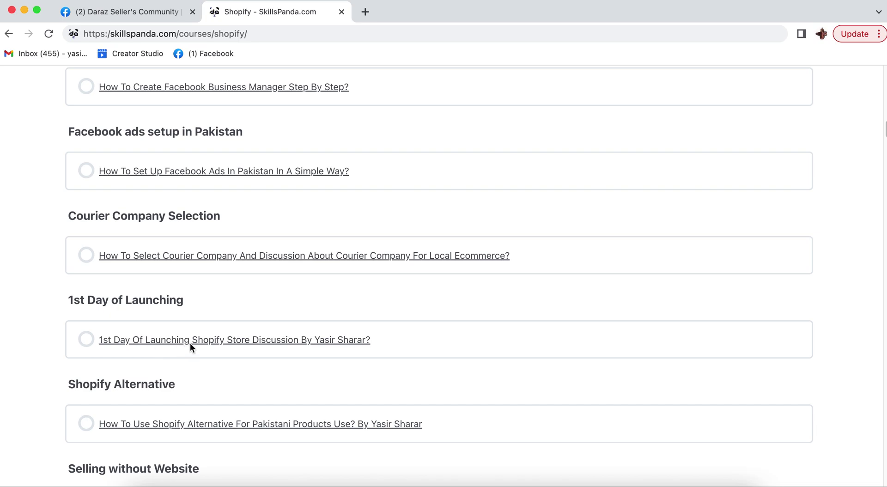
pyautogui.scroll(-3, 120, 351)
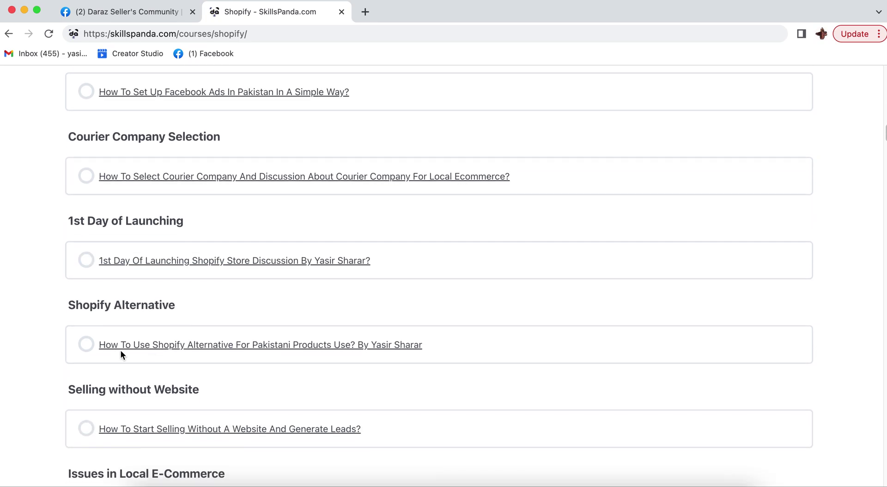
pyautogui.scroll(-1, 165, 345)
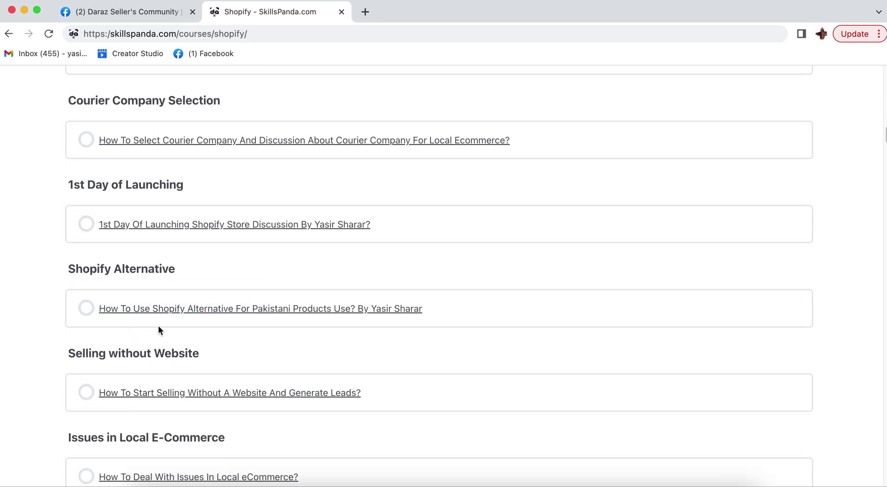
pyautogui.scroll(-3, 166, 337)
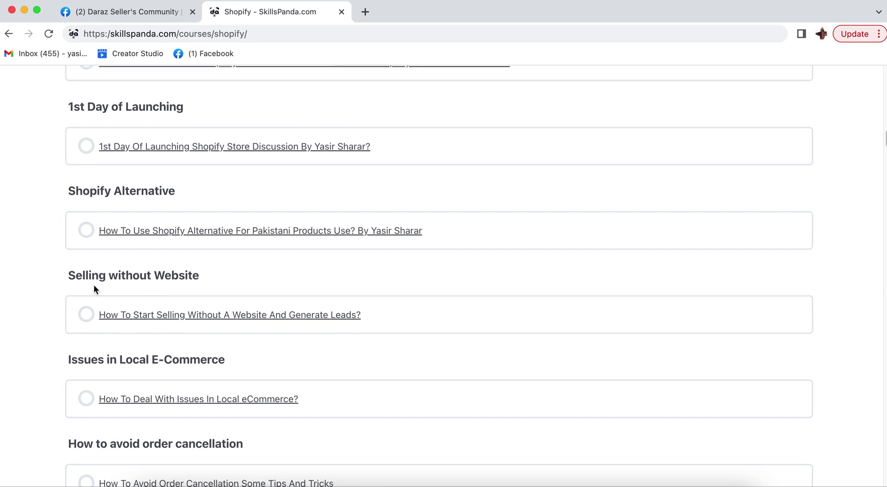
pyautogui.scroll(-2, 142, 320)
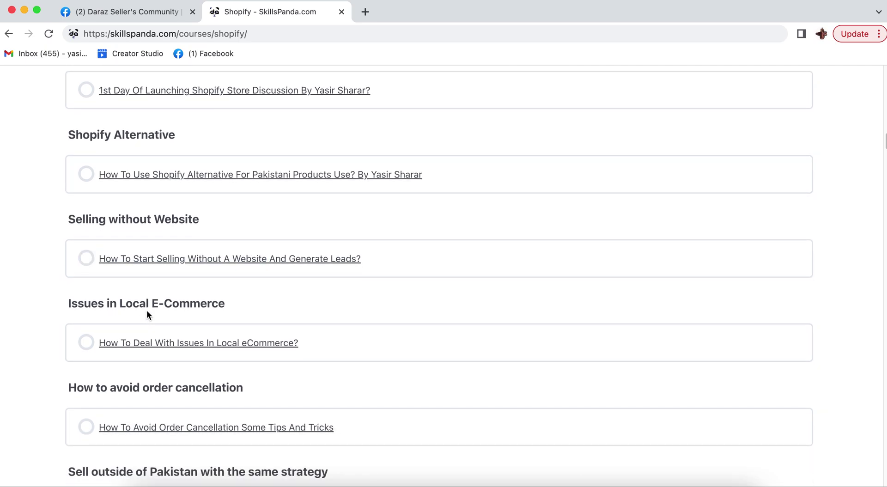
pyautogui.scroll(-2, 111, 318)
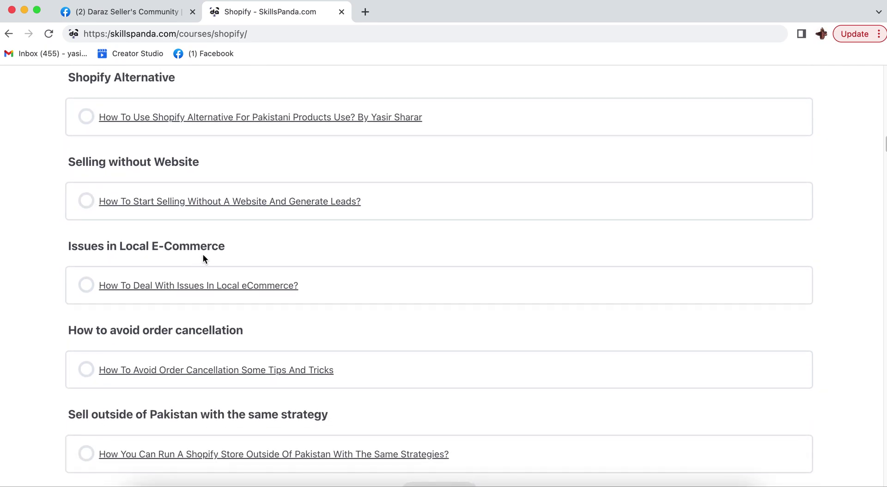
# Step: Look over the last lesson topics and the learner comments on the Shopify course, and return to the course banner
pyautogui.scroll(-3, 168, 279)
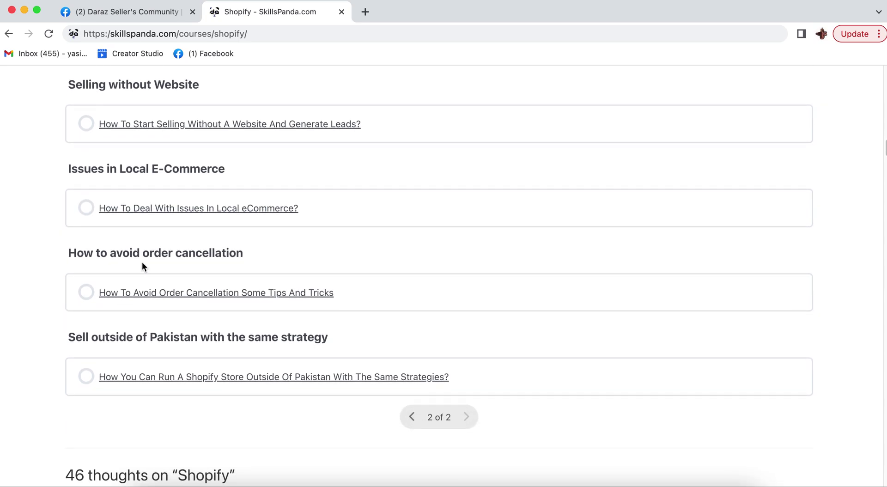
pyautogui.scroll(-2, 199, 252)
pyautogui.scroll(-2, 173, 229)
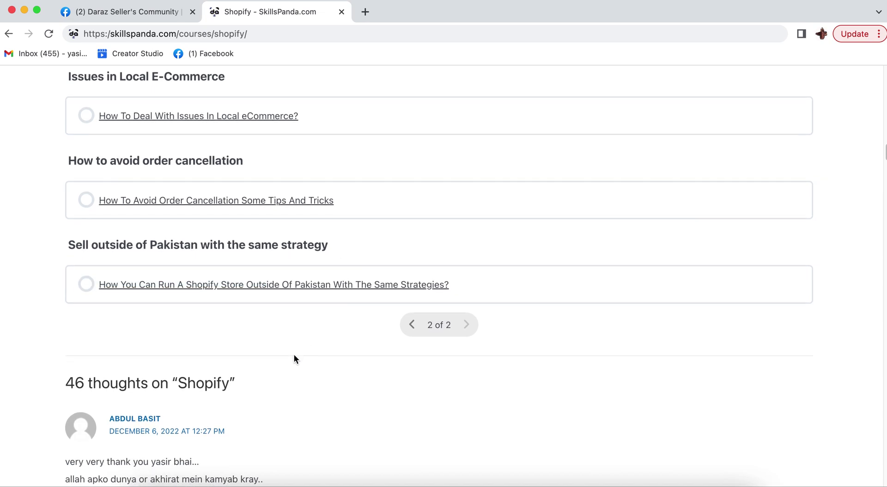
pyautogui.scroll(-5, 294, 354)
pyautogui.scroll(-6, 294, 357)
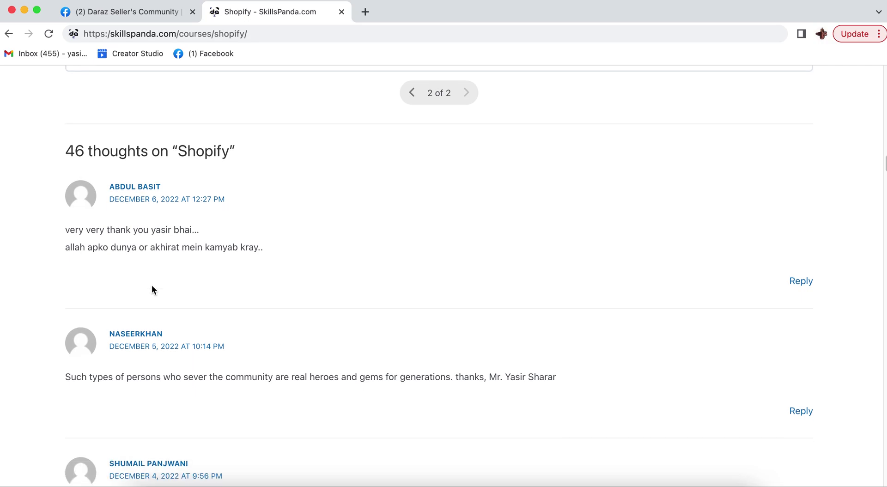
pyautogui.scroll(-18, 175, 355)
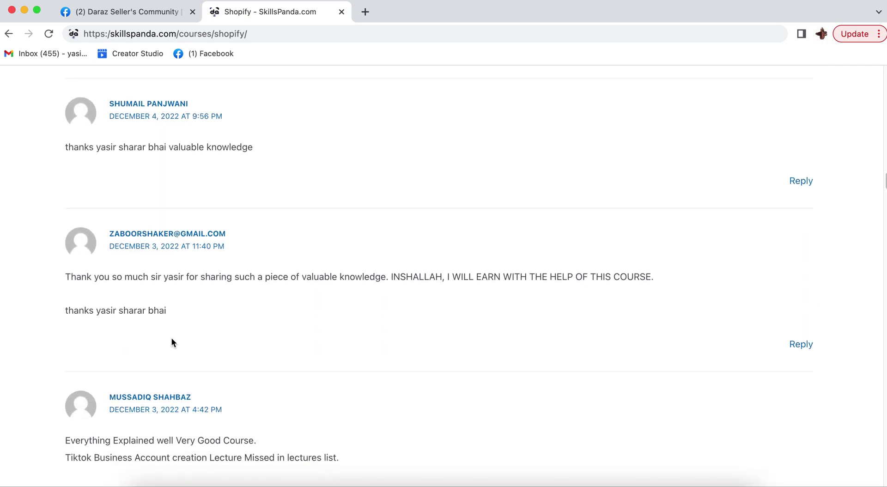
pyautogui.scroll(20, 178, 340)
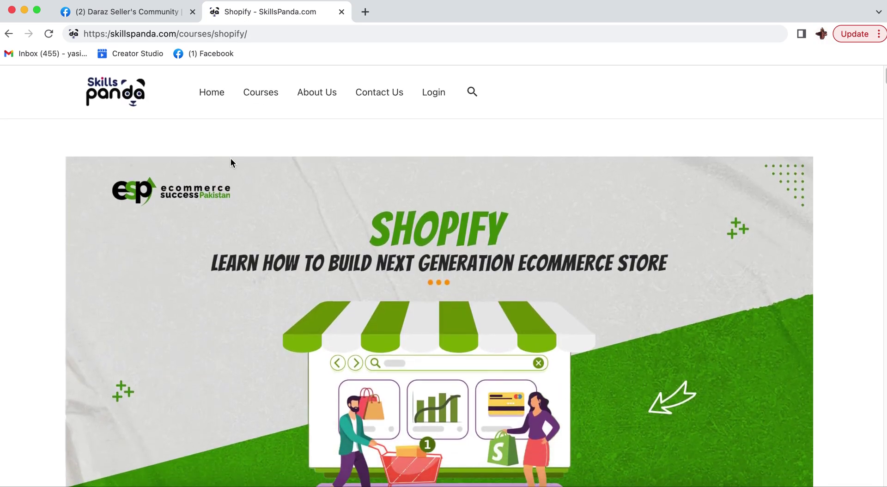
pyautogui.scroll(-1, 744, 372)
pyautogui.scroll(1, 744, 372)
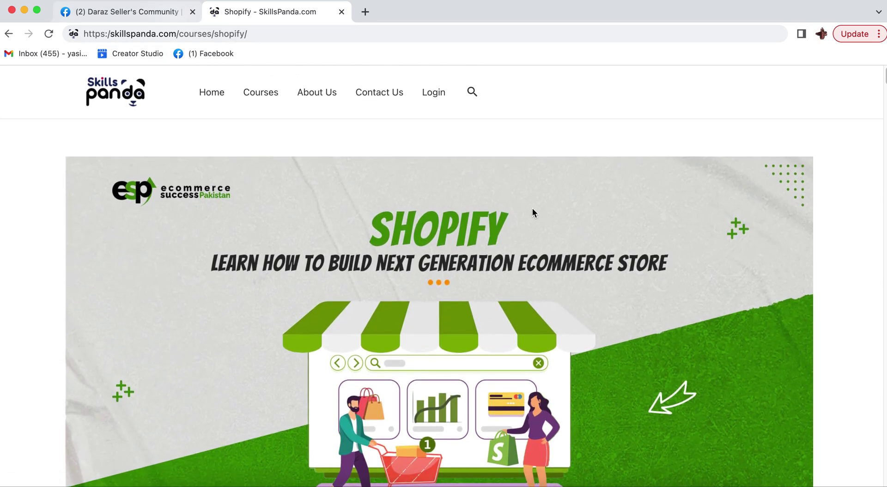